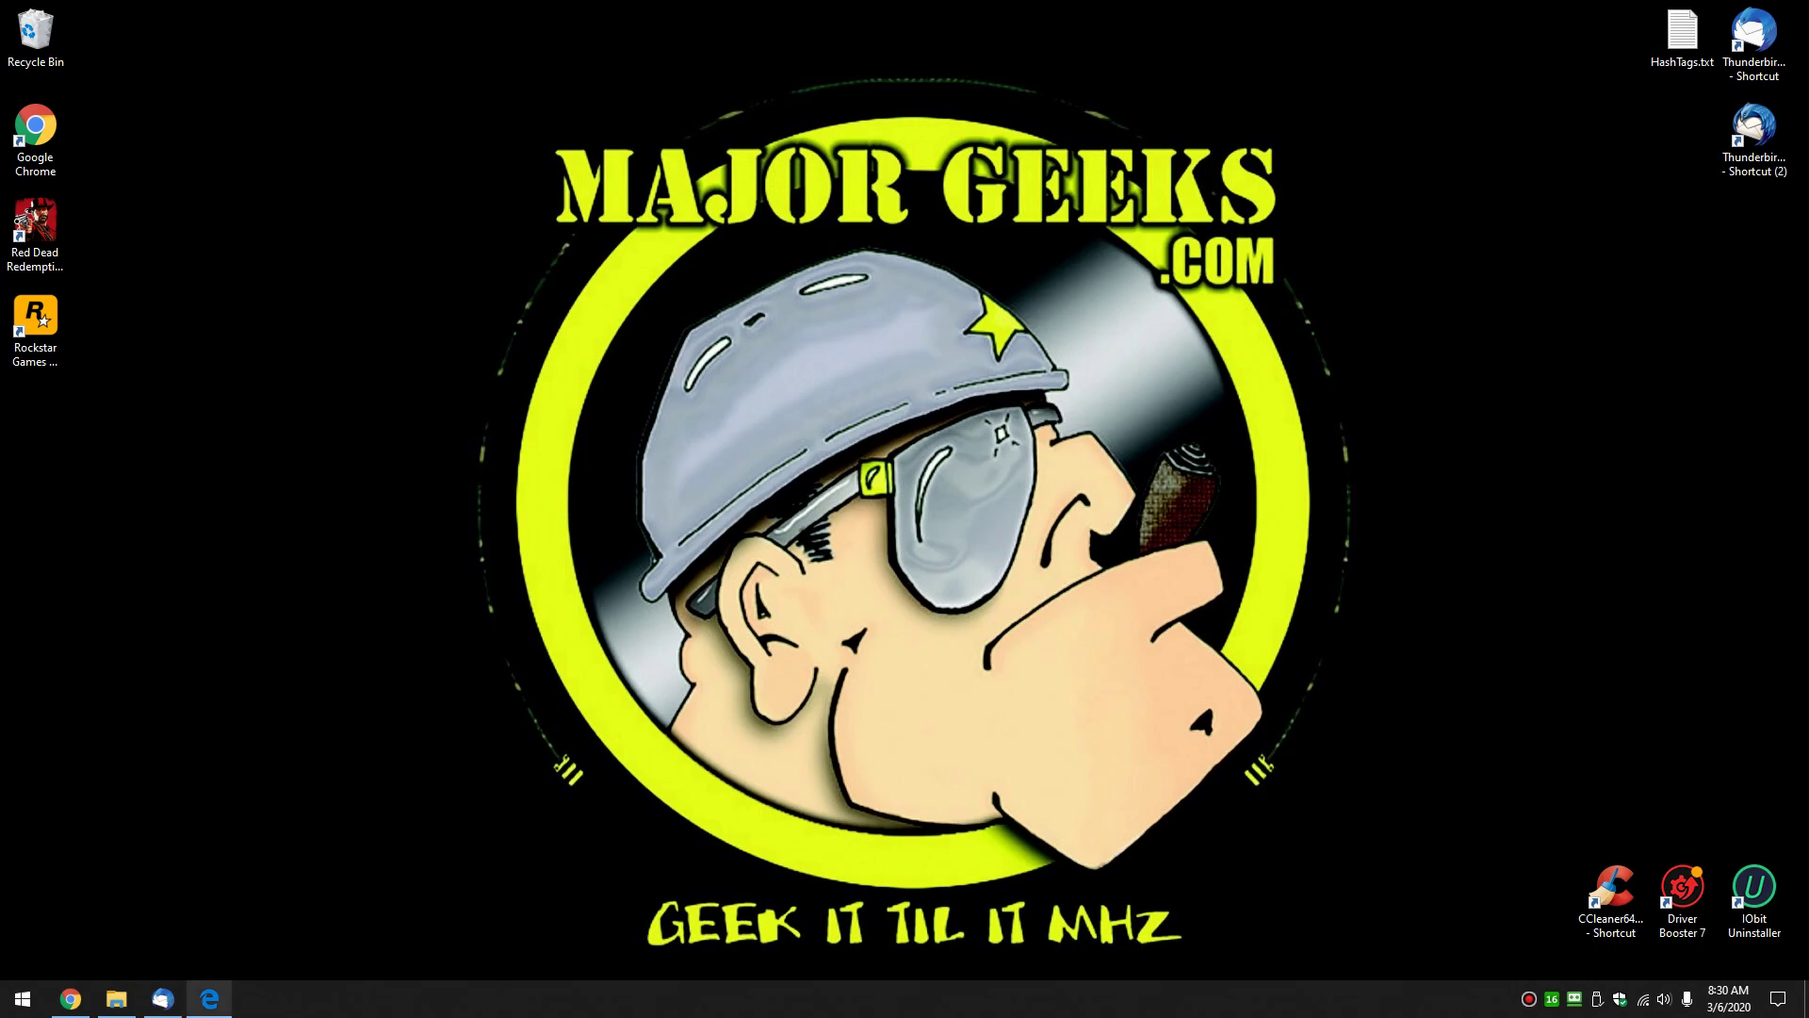
Open the MajorGeeks tutorial on adding a printer to Send to in Edge
click(210, 998)
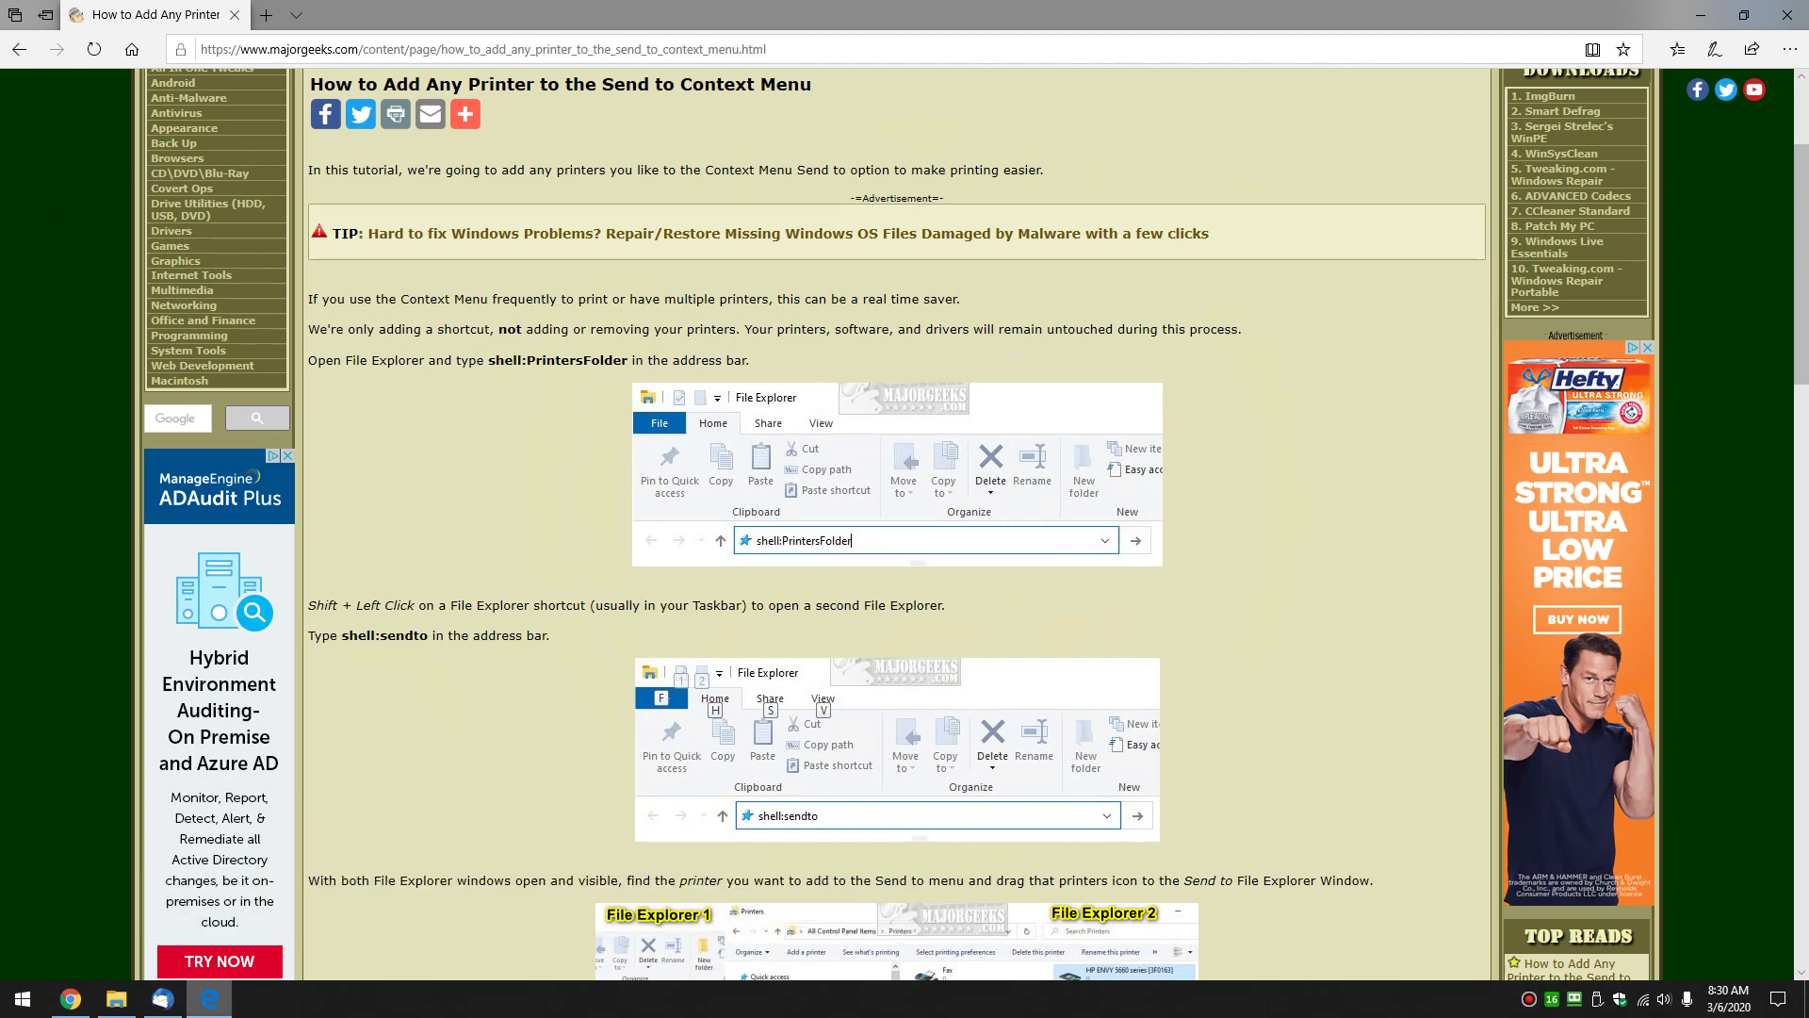
Open File Explorer and copy the article's shell:PrintersFolder command
click(116, 999)
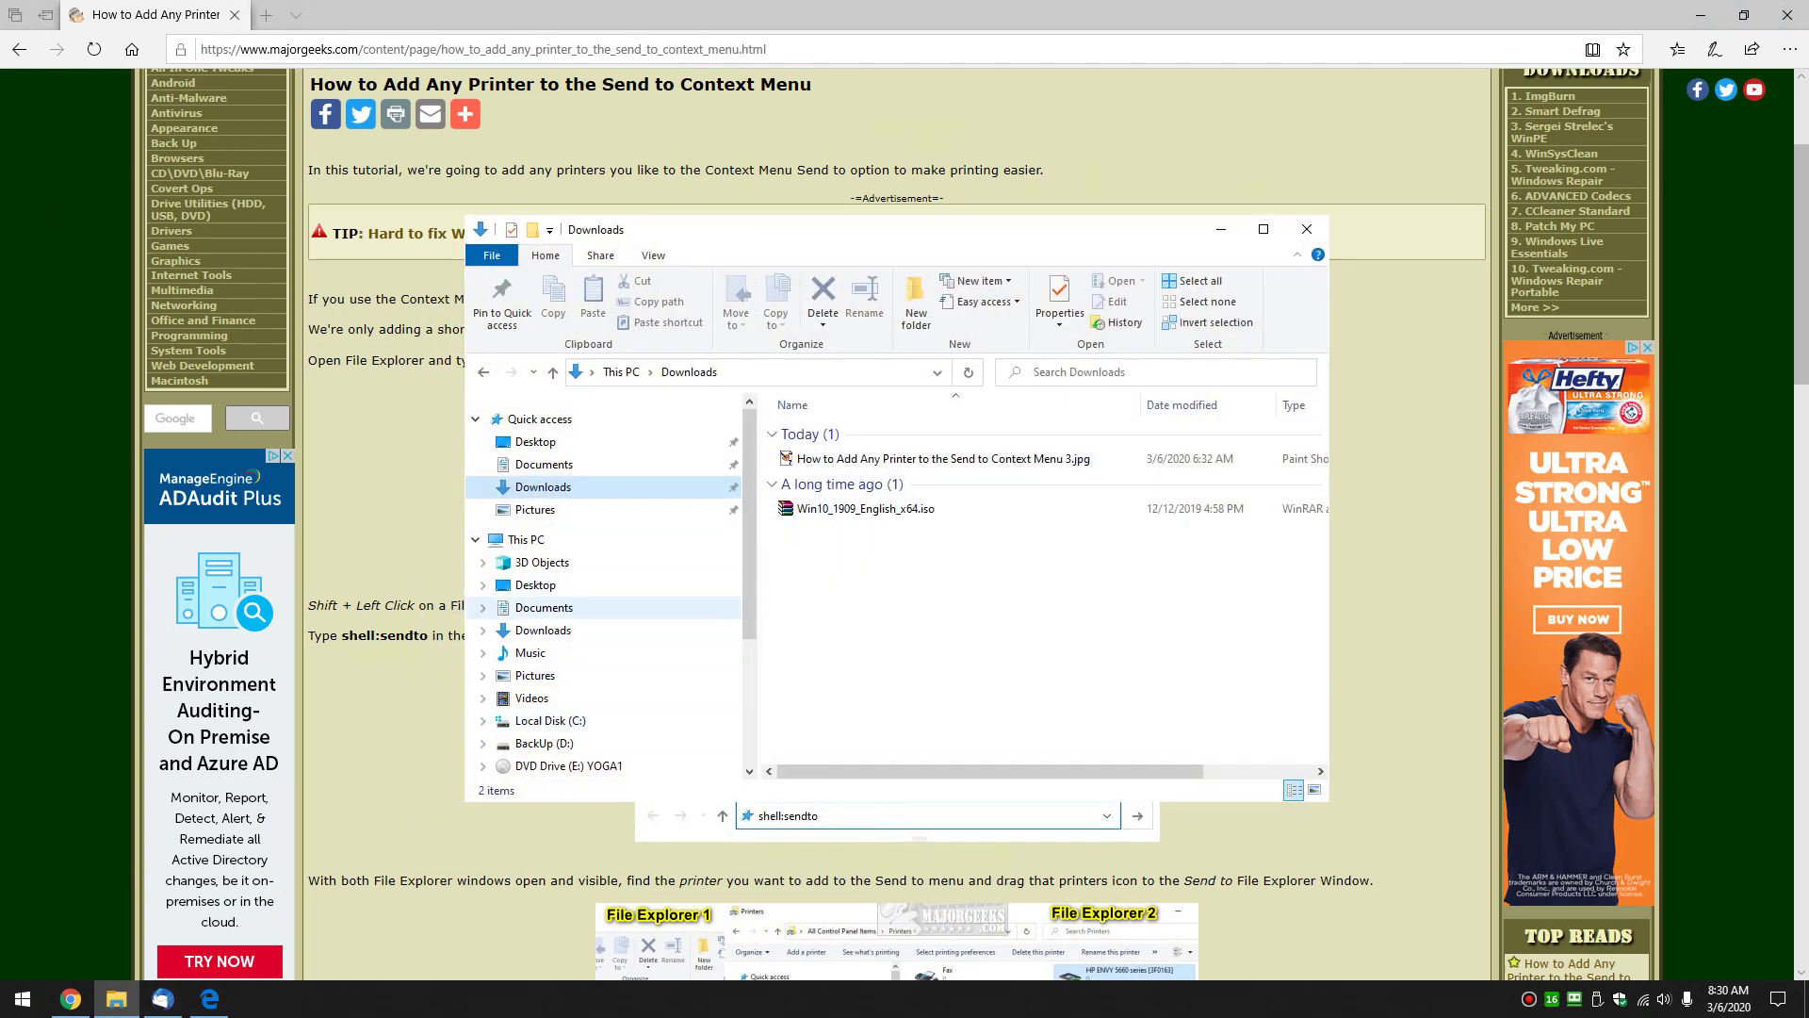
right_click(915, 458)
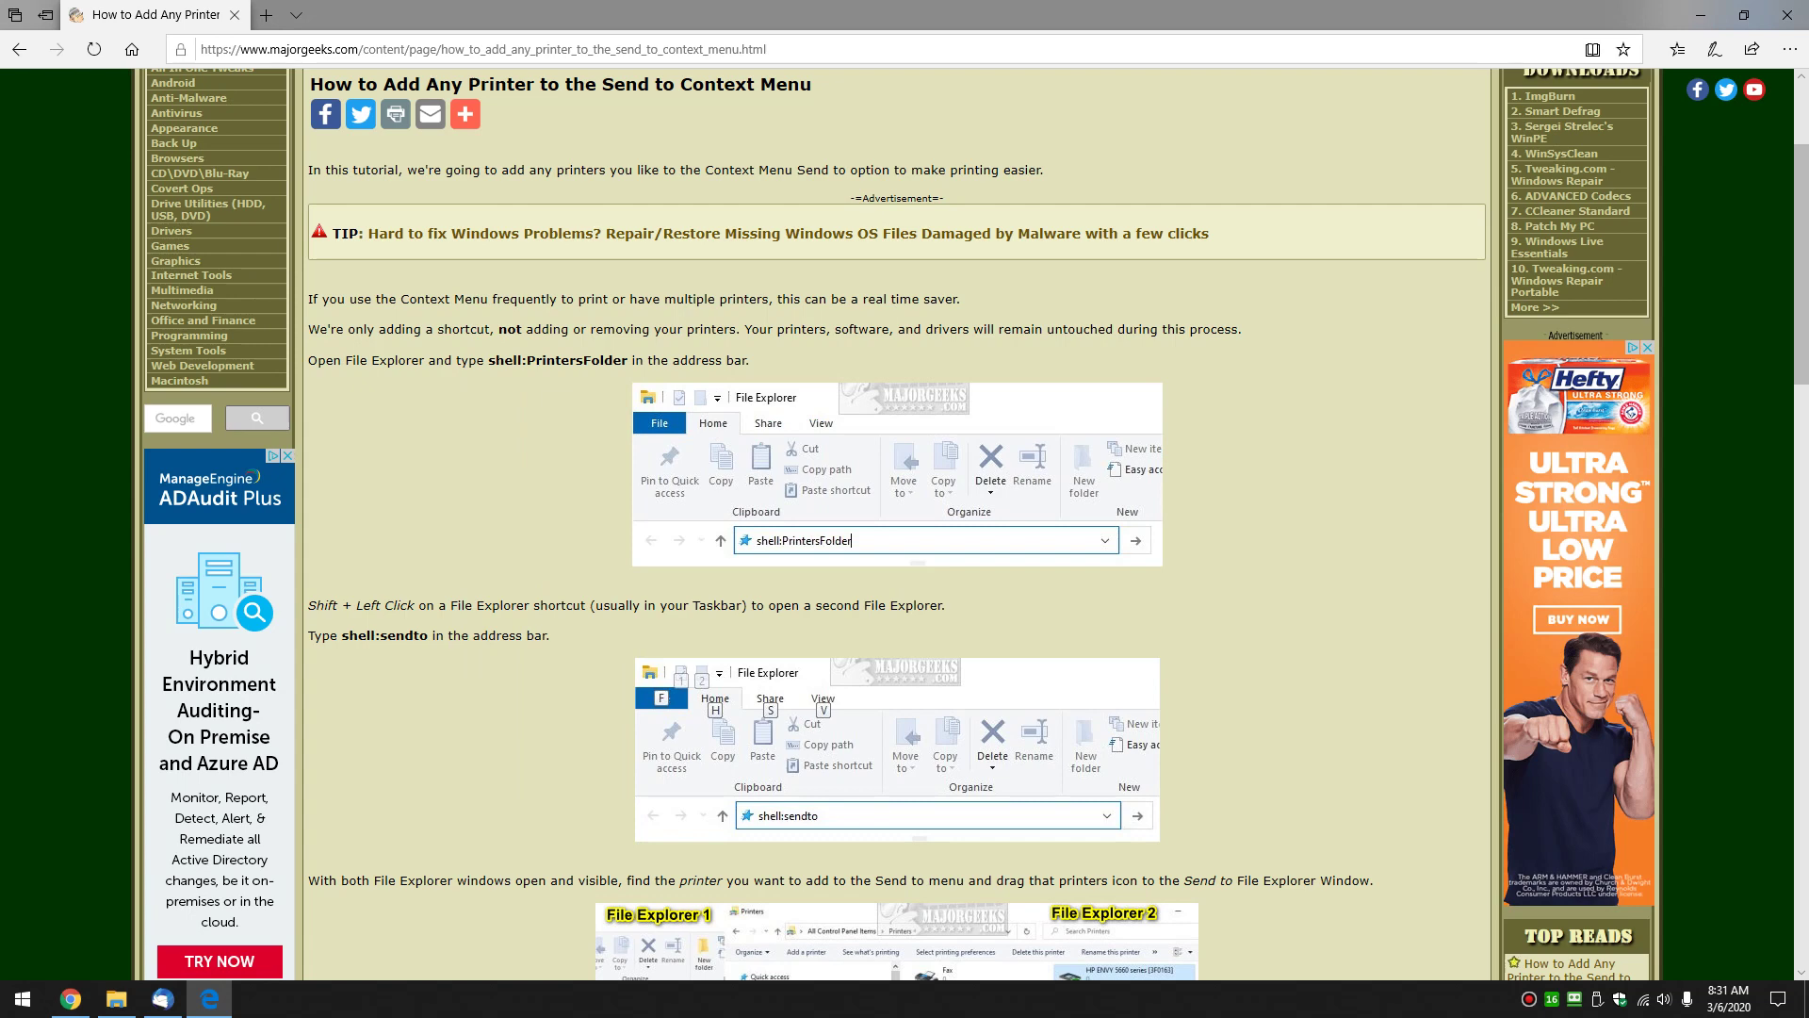
drag(488, 359, 627, 359)
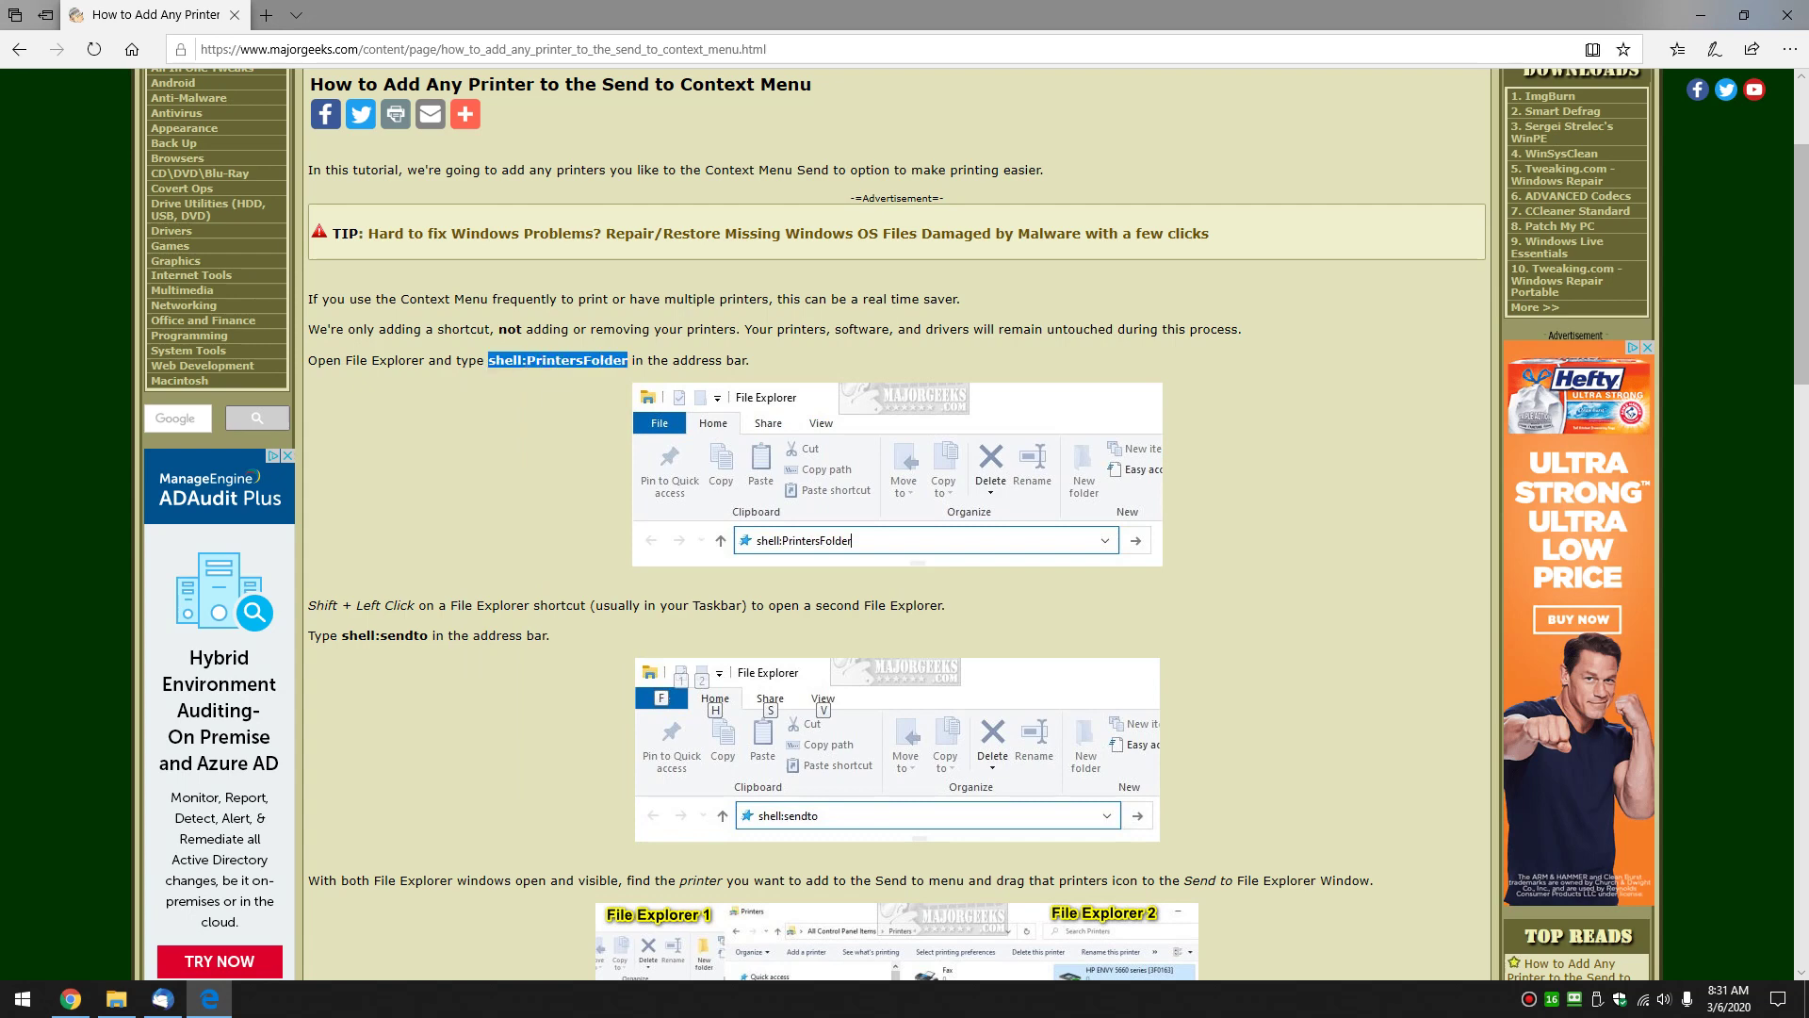
right_click(618, 366)
click(643, 380)
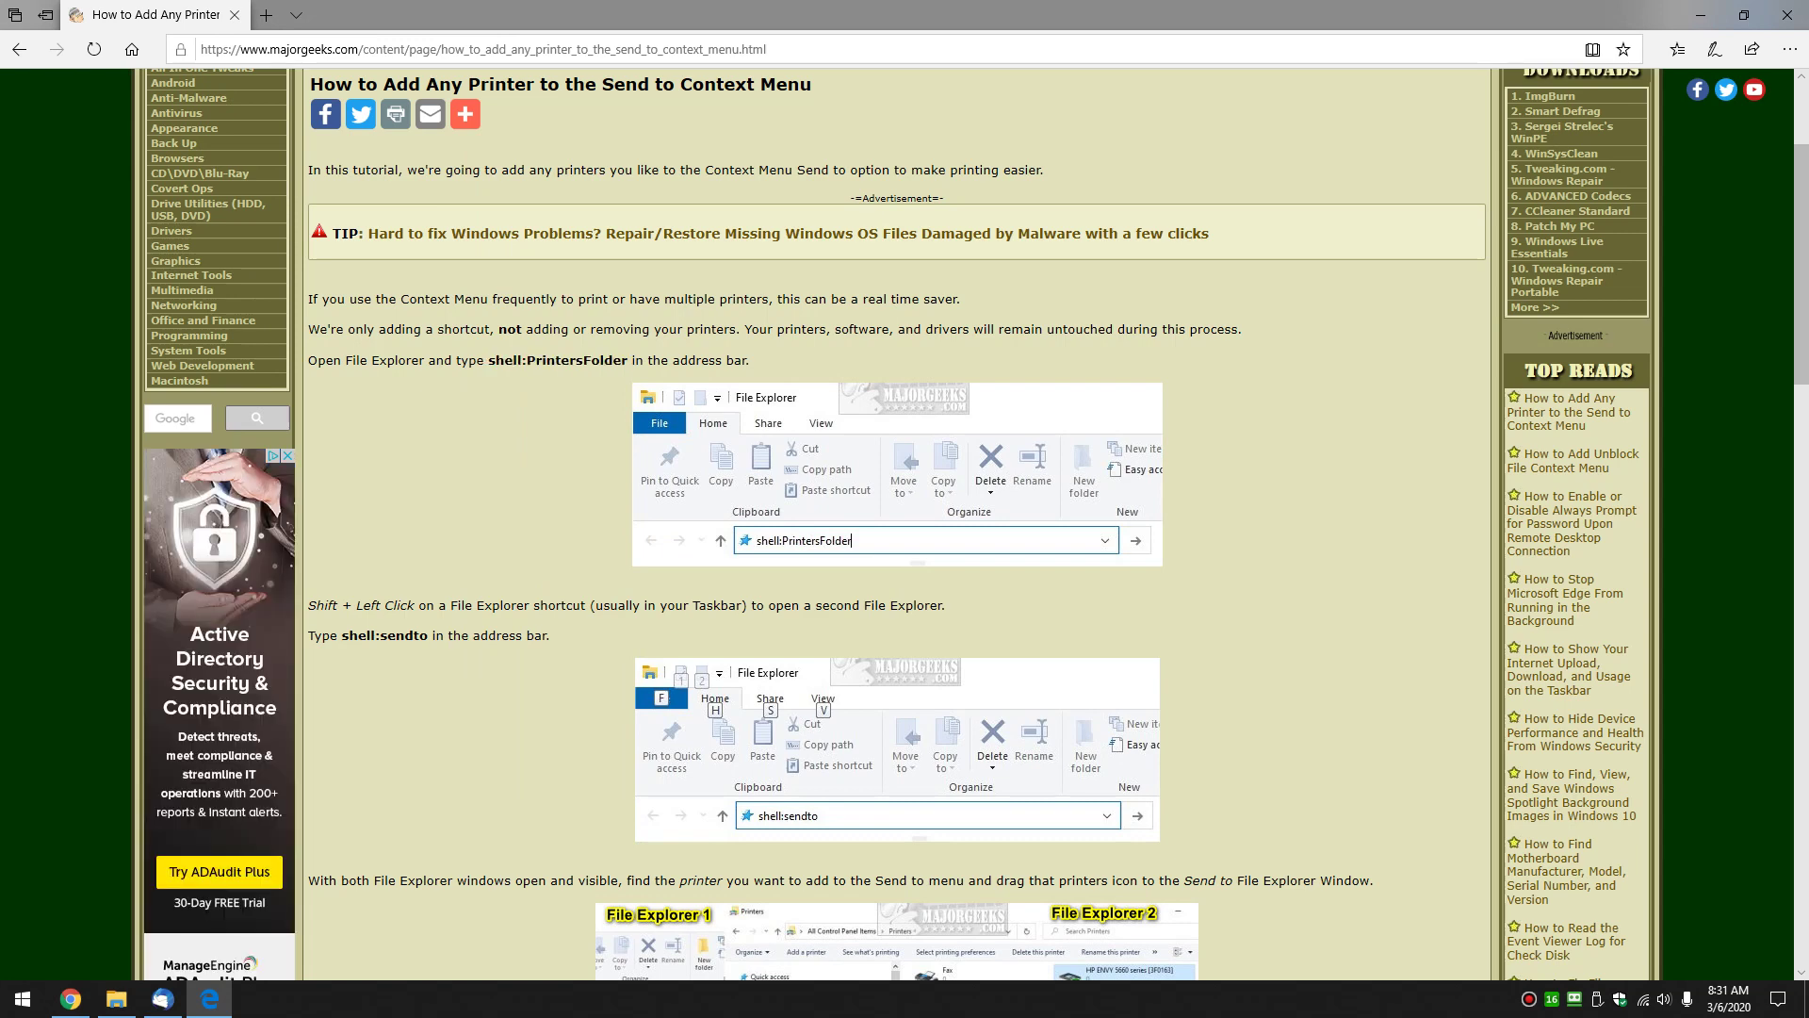
Navigate File Explorer to shell:PrintersFolder, showing the four installed printers, and move it lower
click(116, 998)
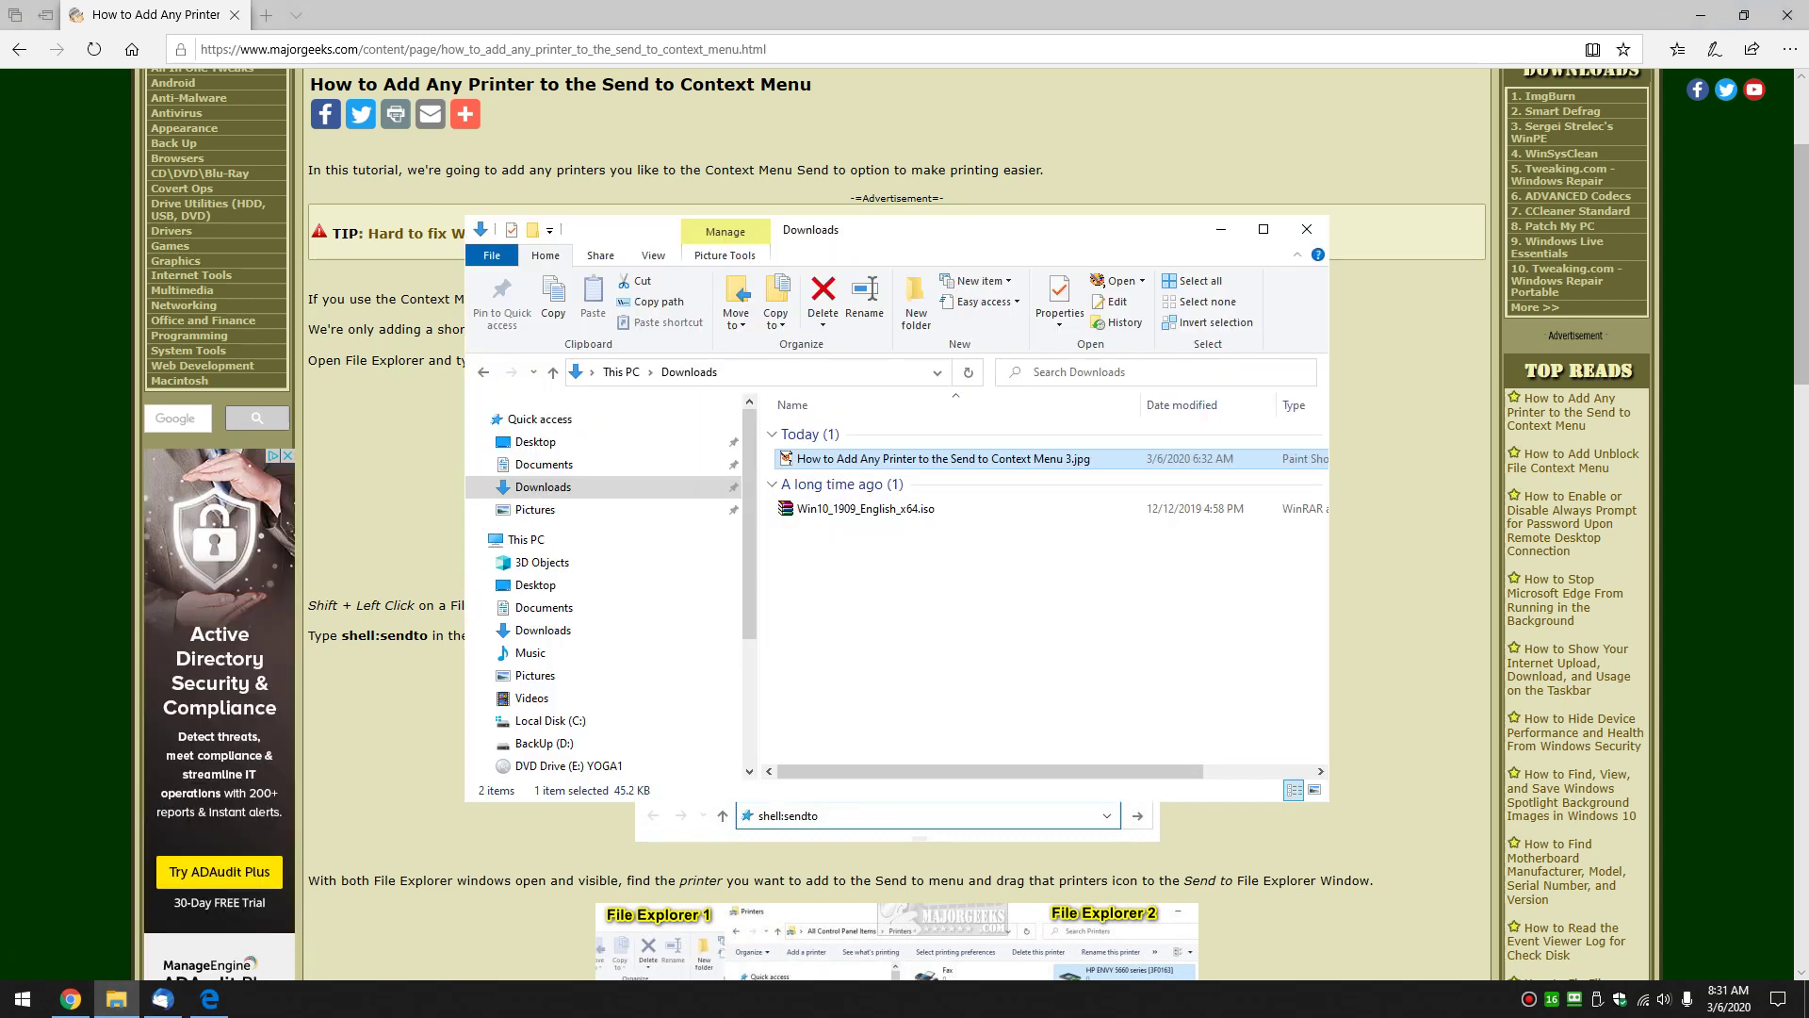
key(alt+d)
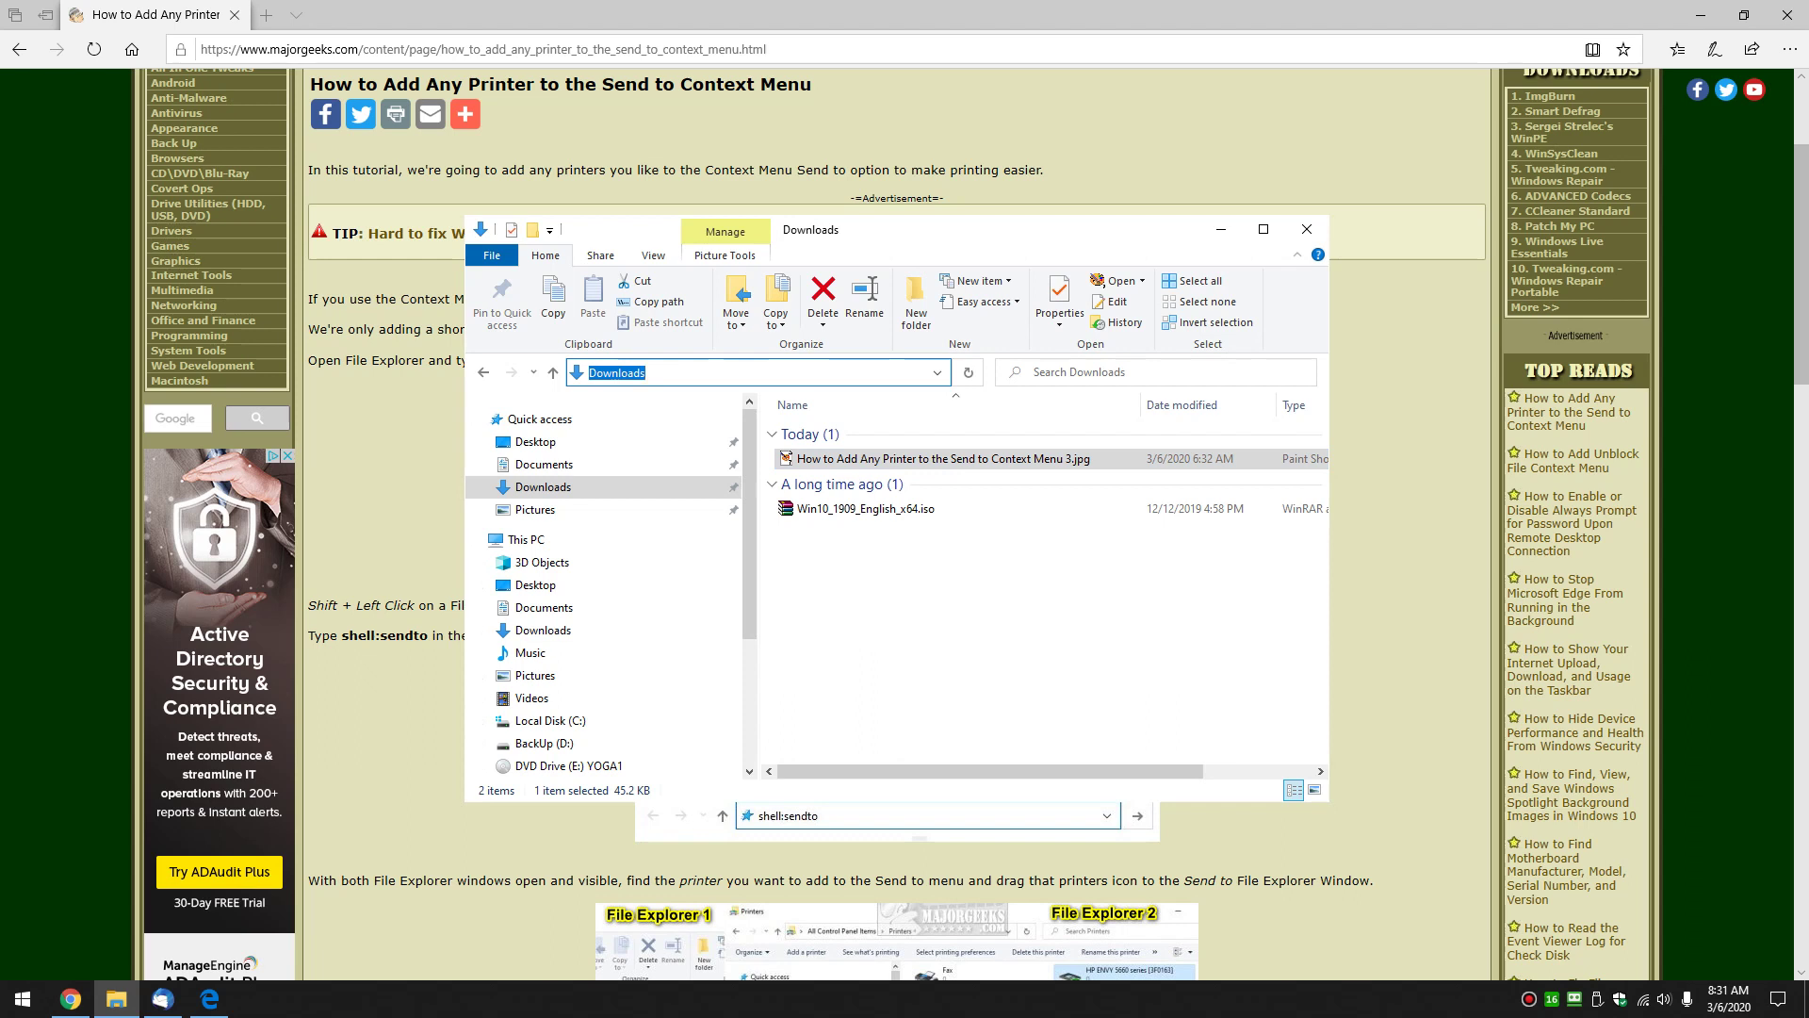
key(BackSpace)
text(shell:PrintersFolder)
key(Return)
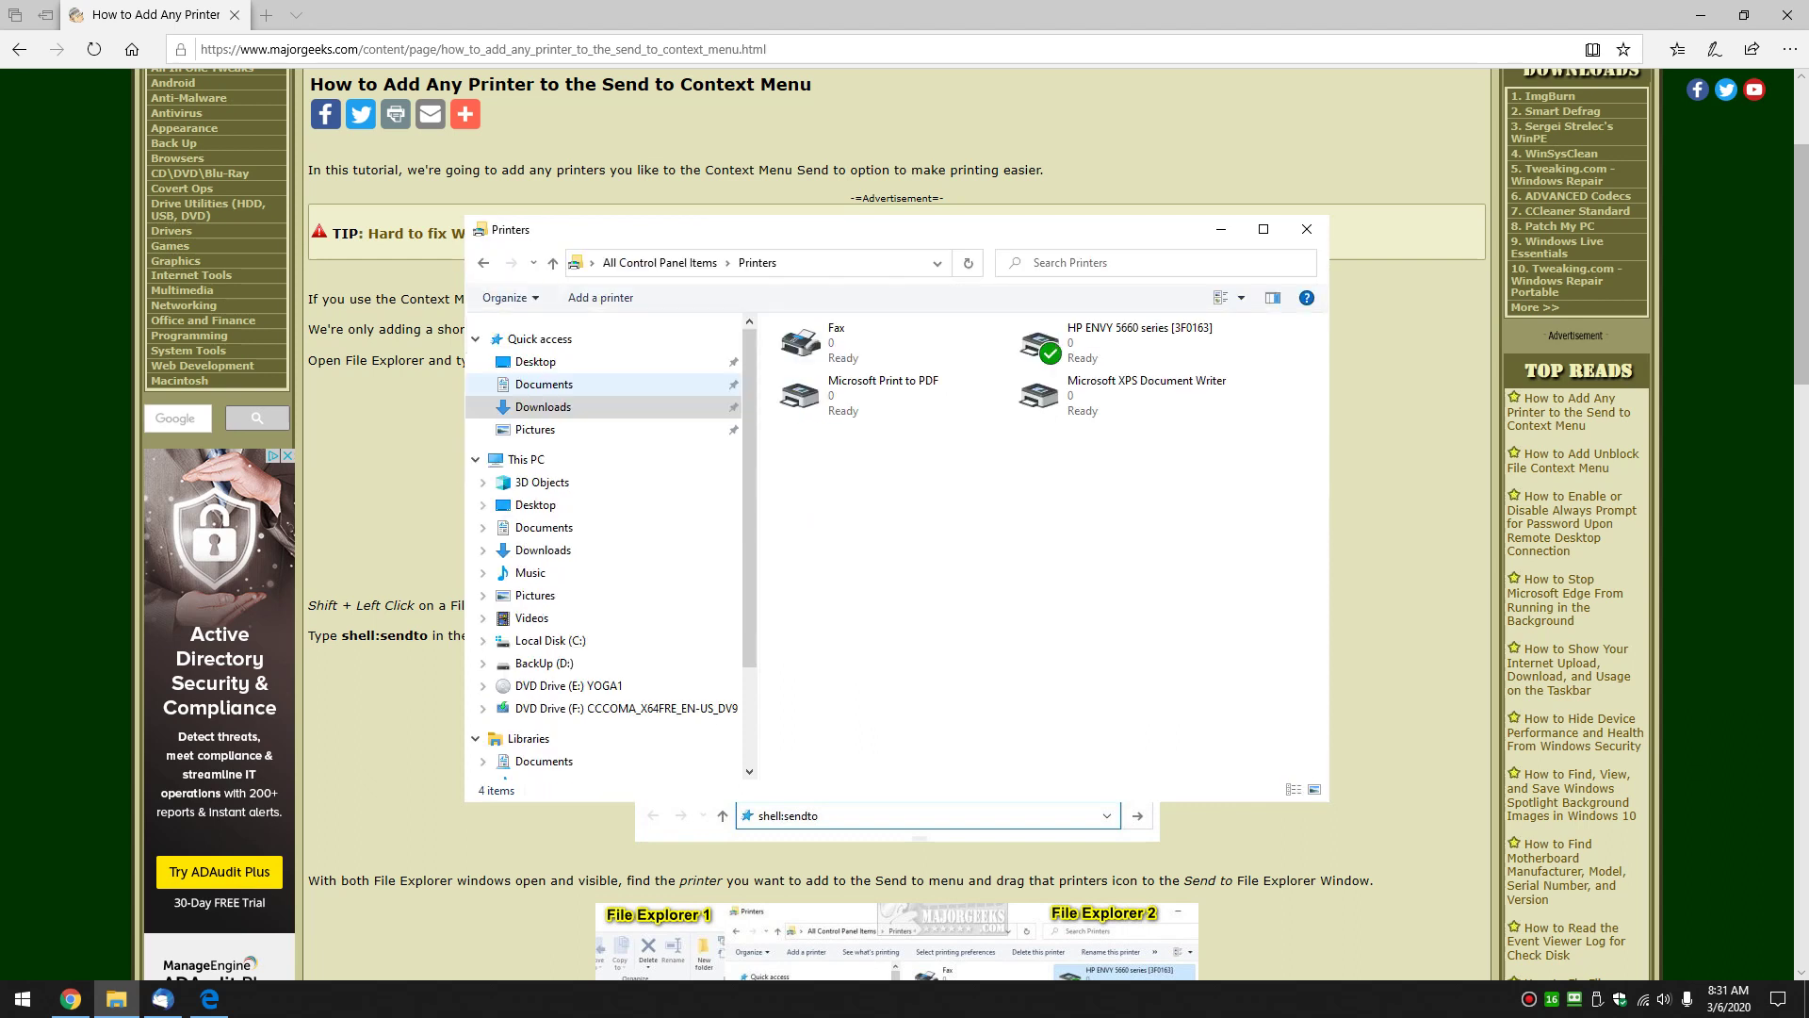
mouse_move(960, 238)
mouse_down()
mouse_move(1015, 312)
mouse_move(905, 414)
mouse_up()
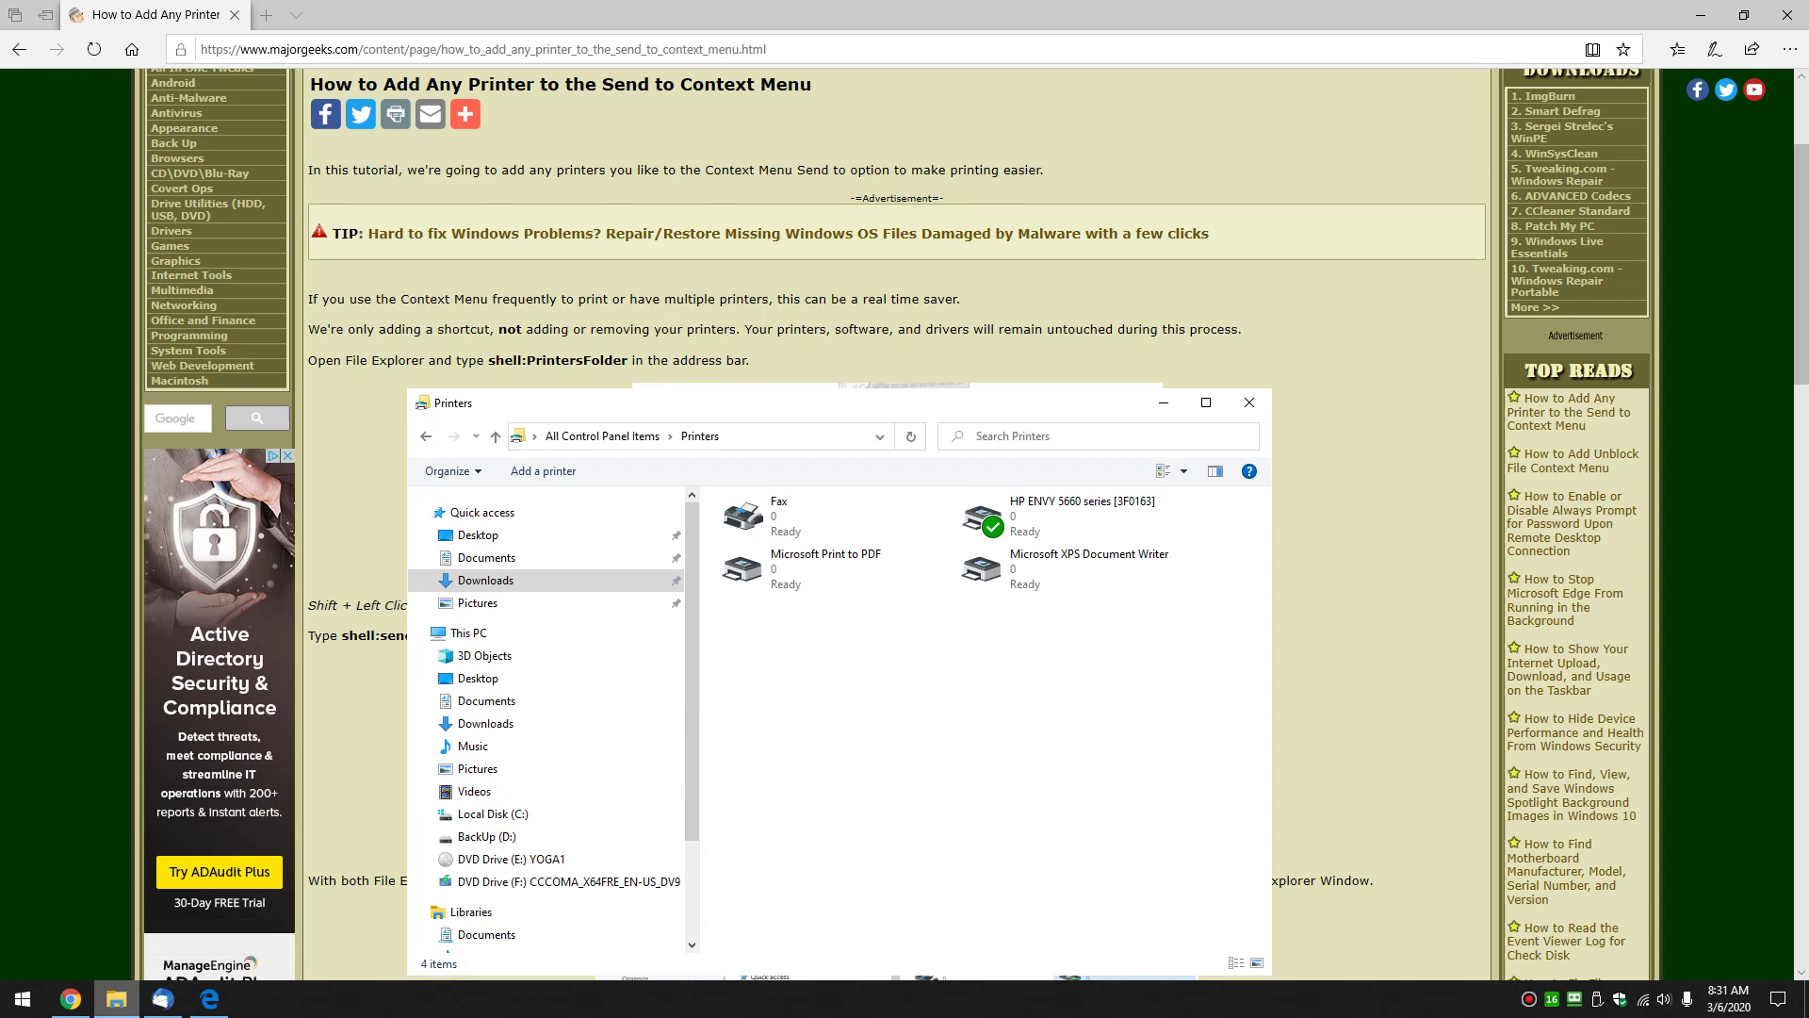
middle_click(117, 997)
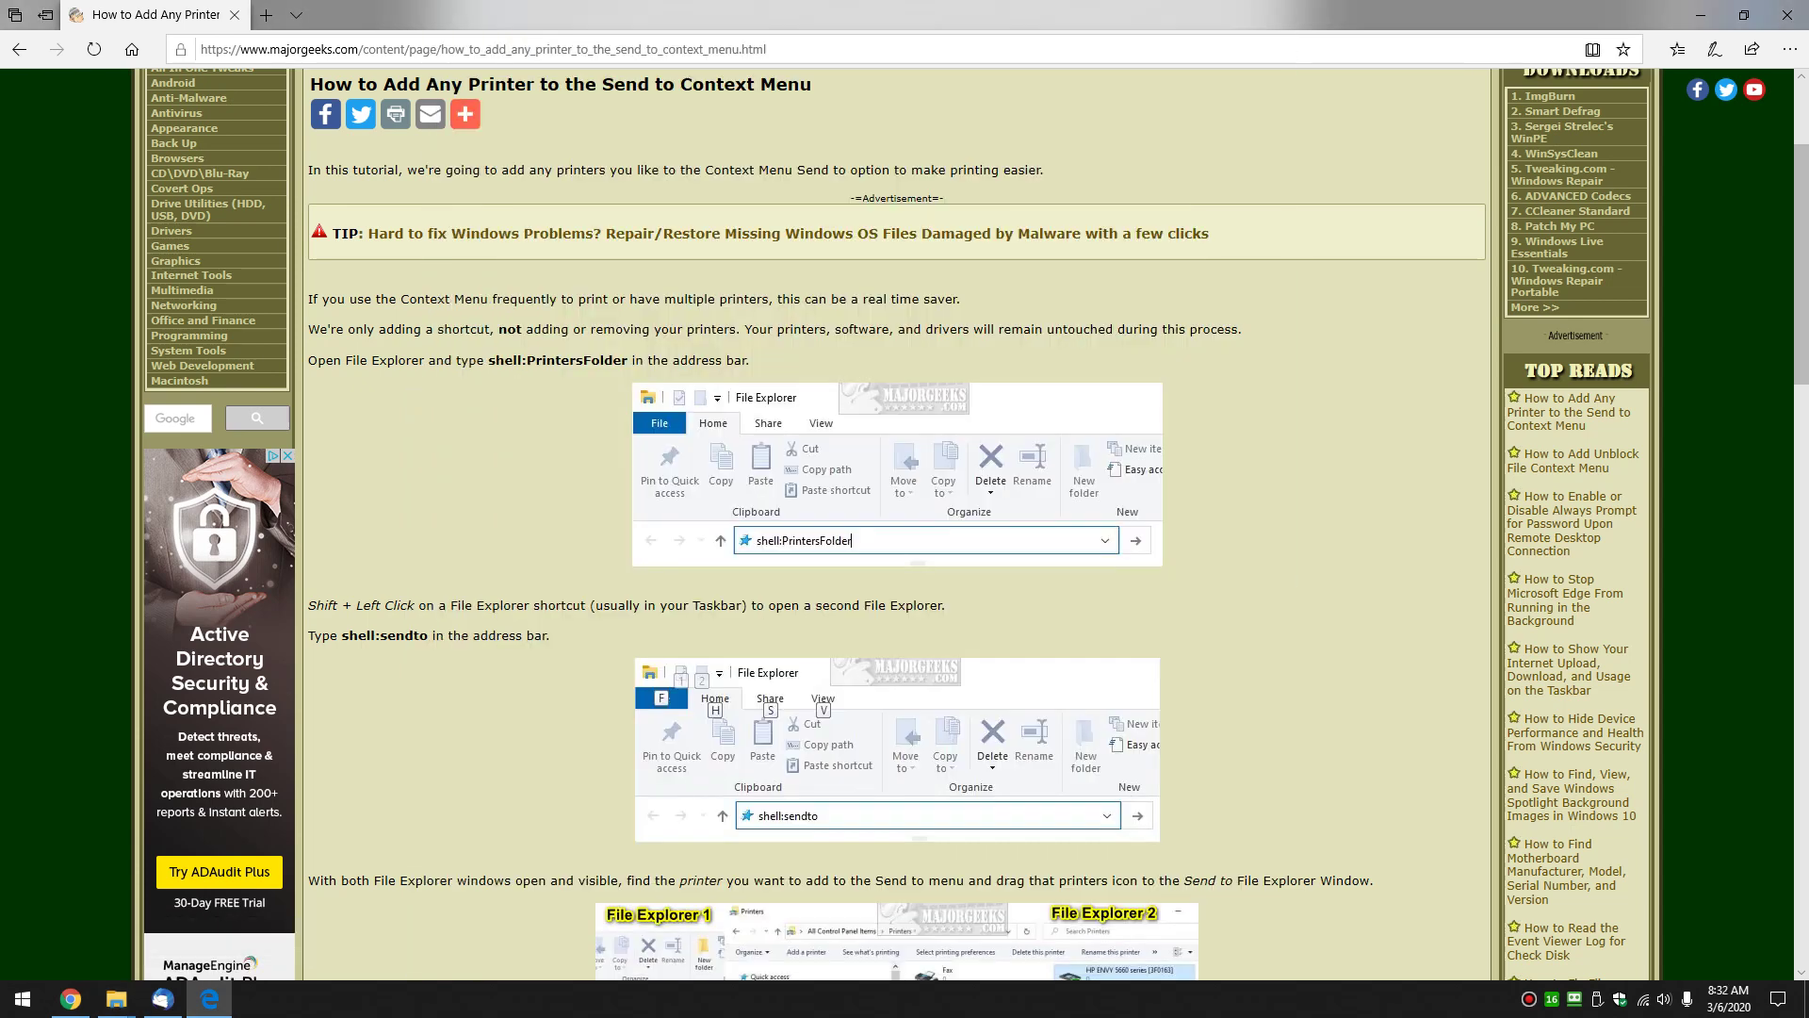
Copy shell:sendto from the article and open it in the second Explorer window
drag(343, 634, 428, 635)
right_click(429, 635)
click(453, 653)
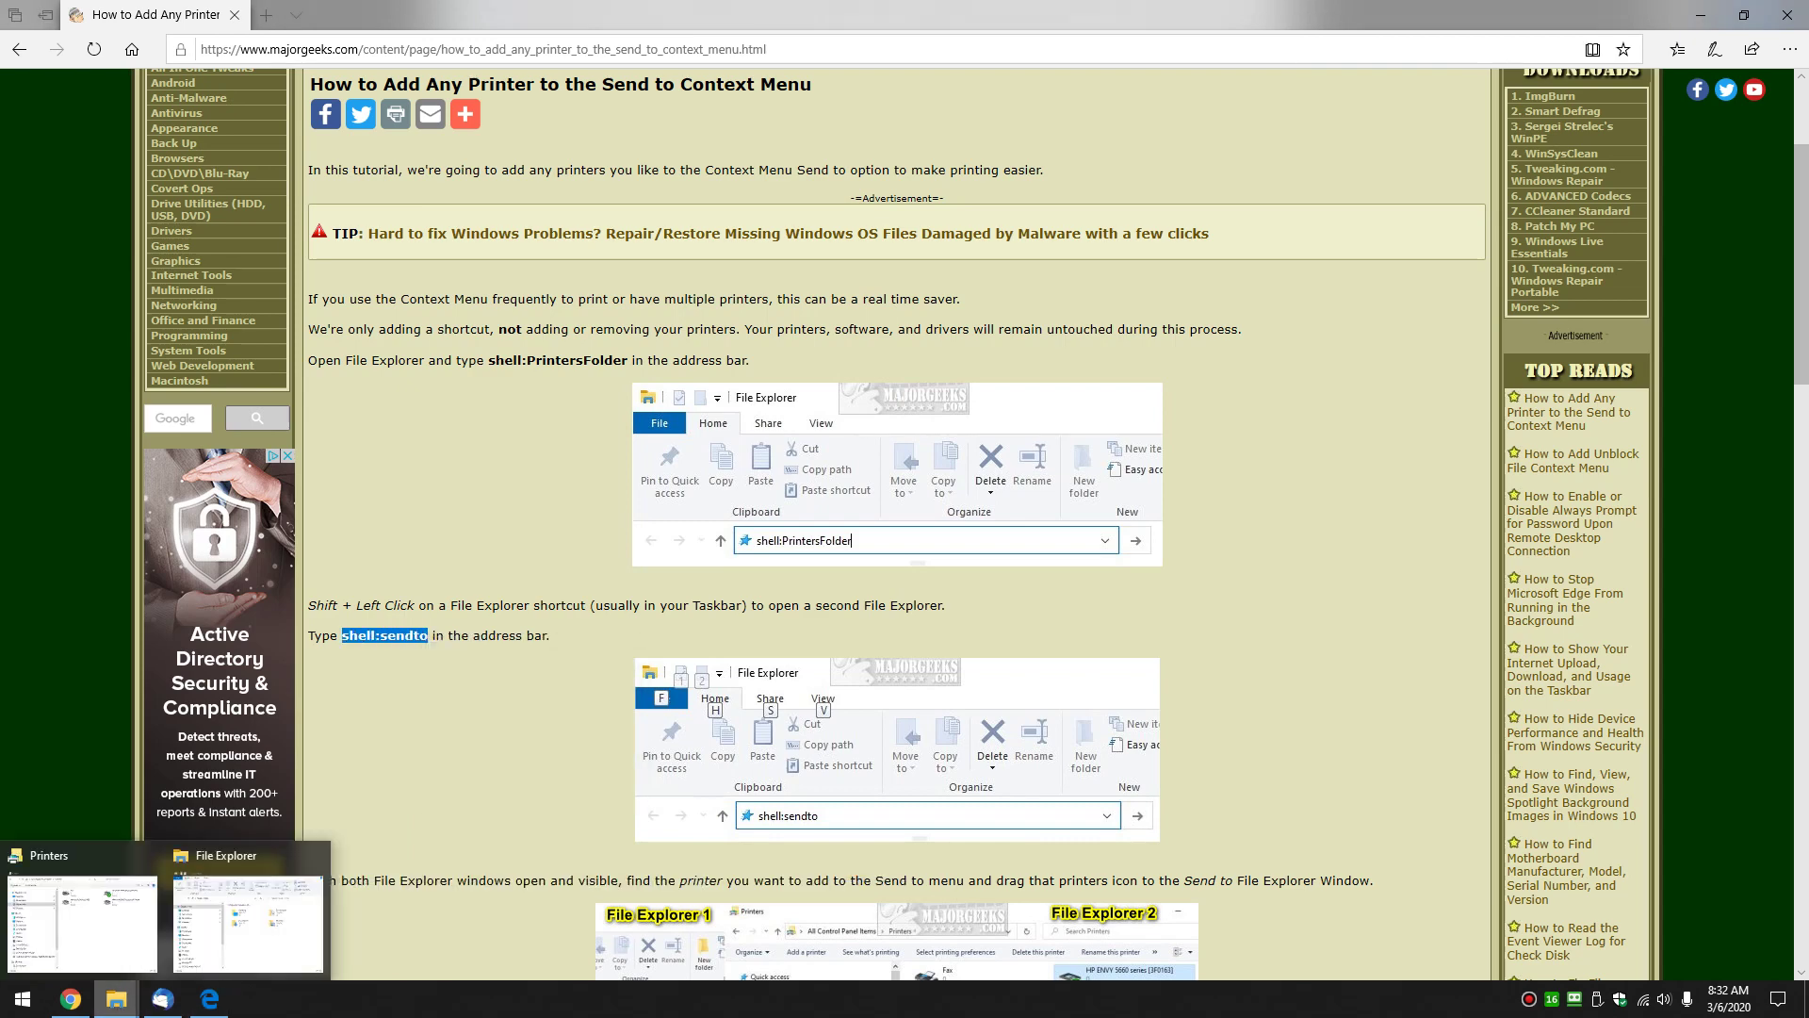
shift+click(117, 999)
key(alt+d)
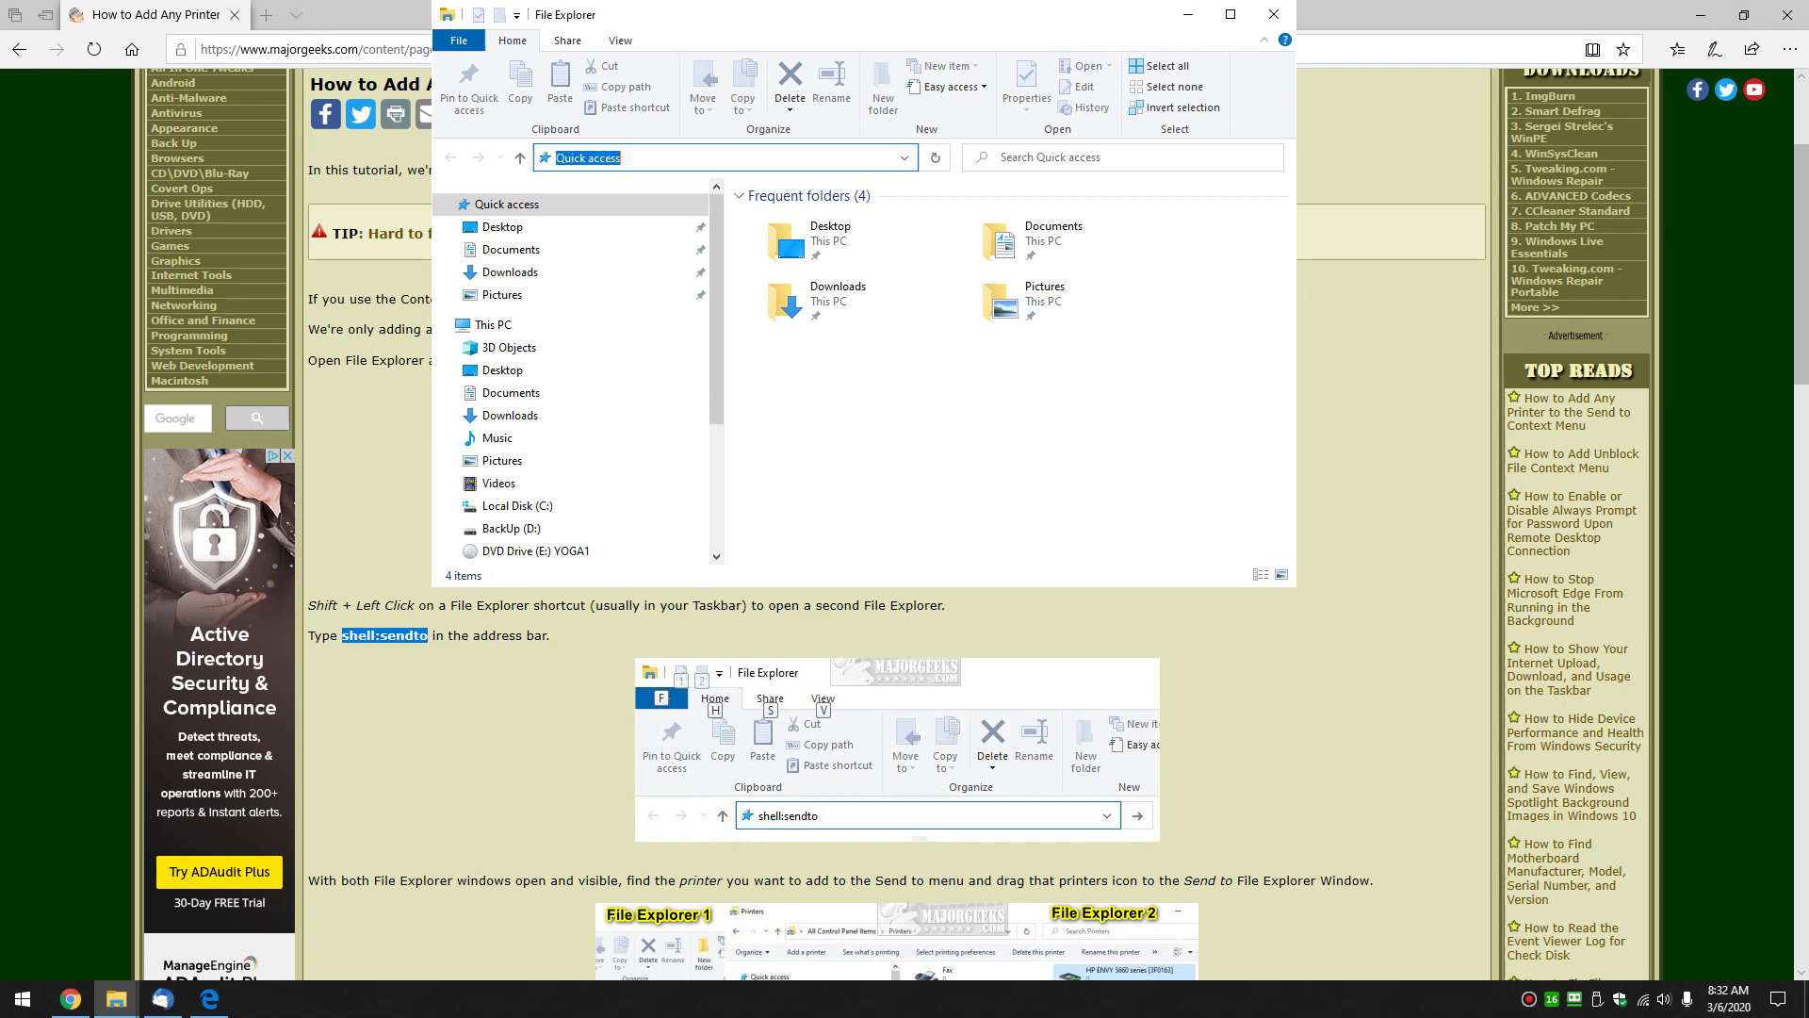
key(BackSpace)
text(shell:sendto)
key(Return)
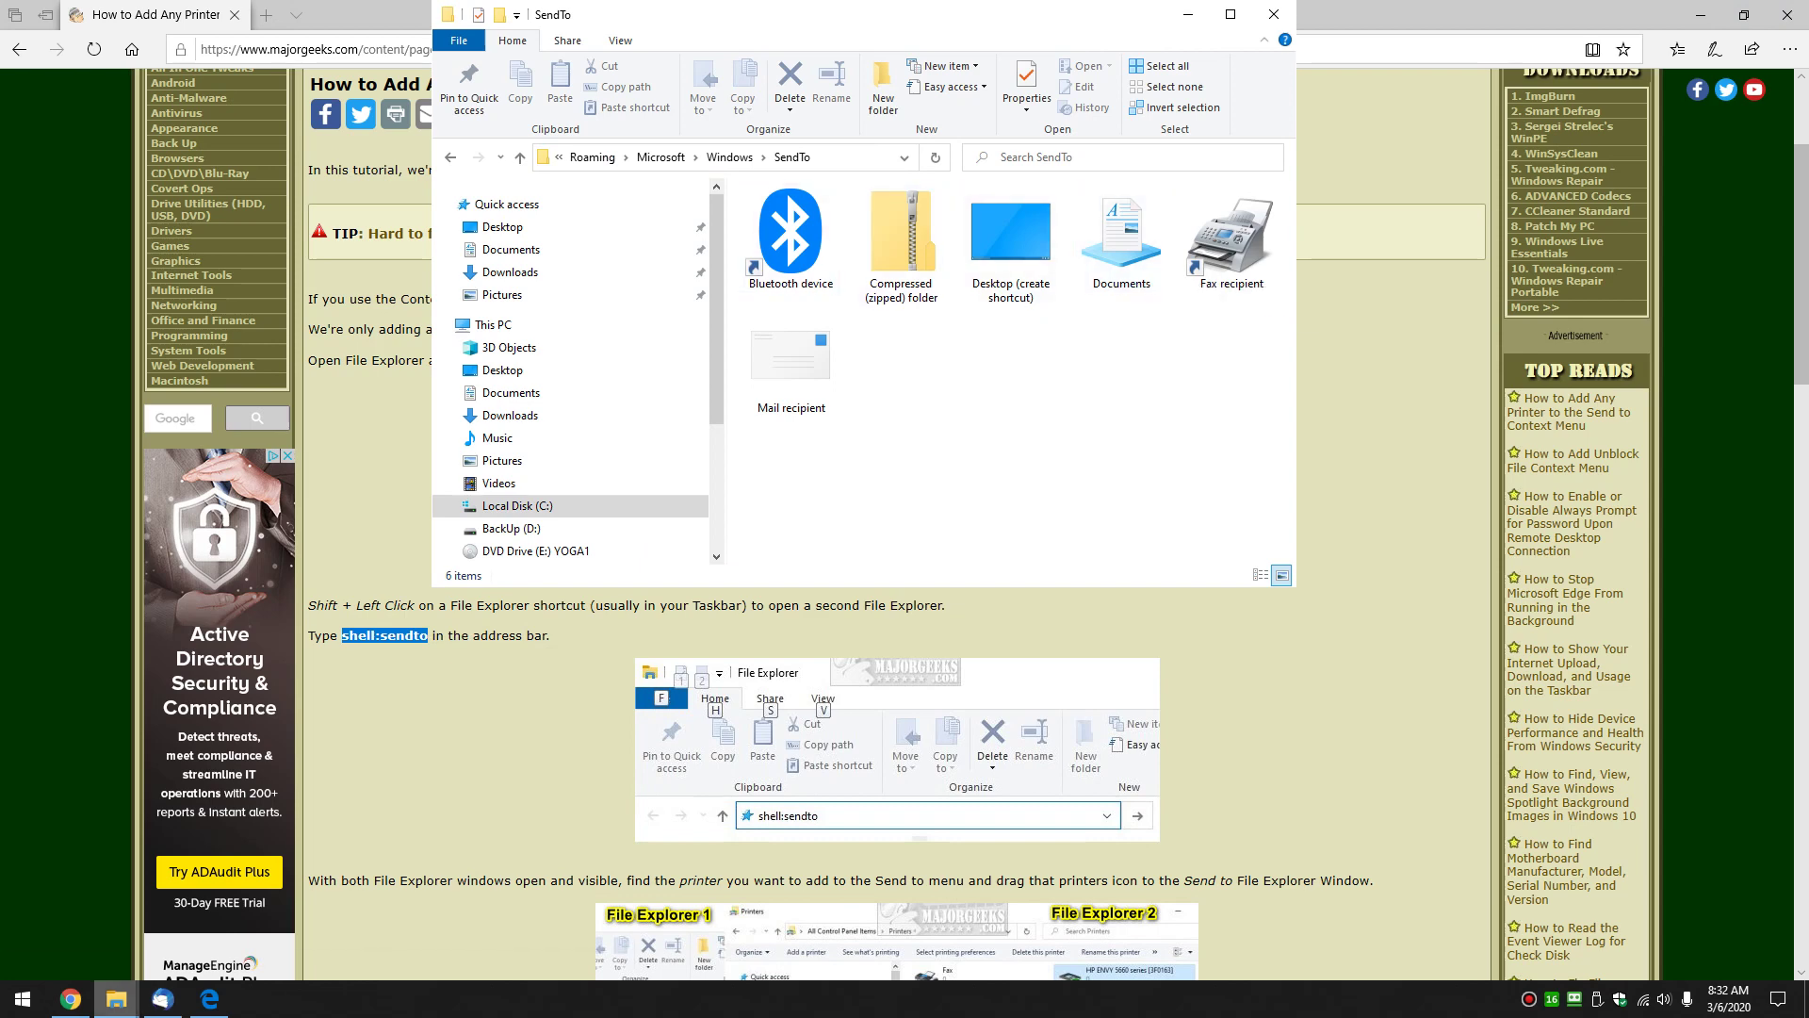
Drag the HP ENVY 5660 printer into SendTo to create its shortcut
click(82, 911)
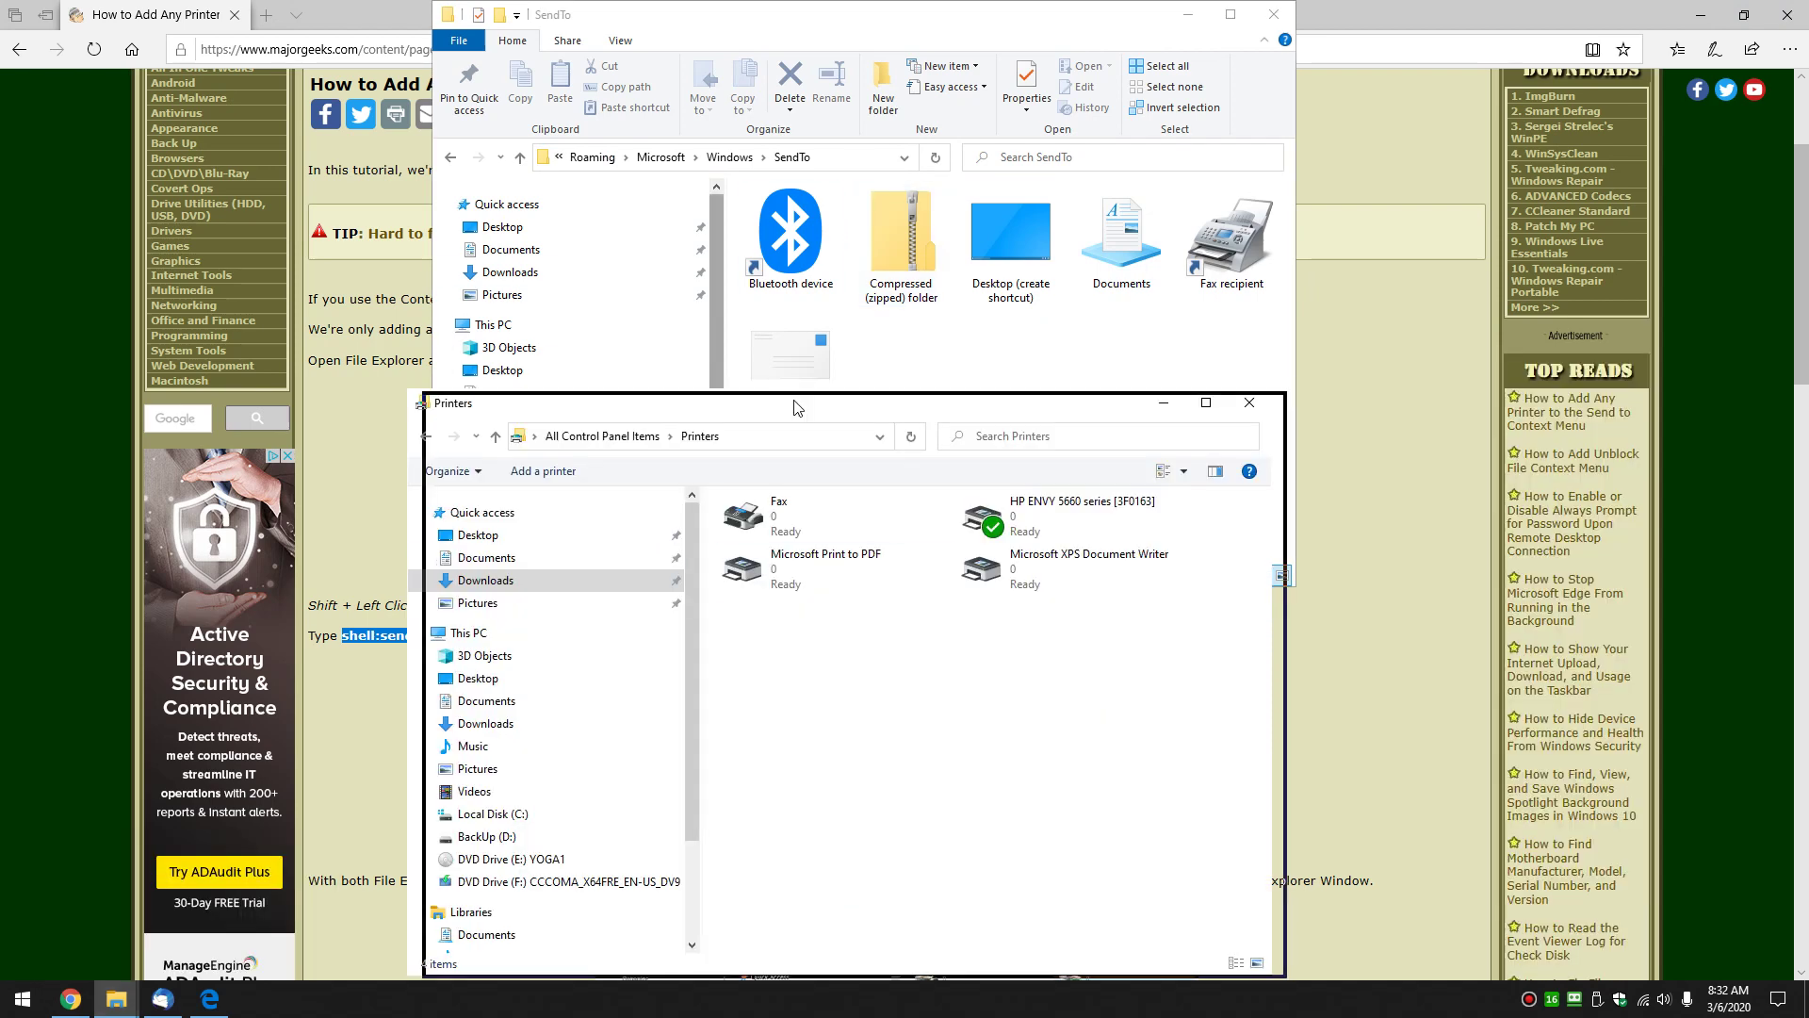
drag(798, 403, 817, 405)
click(1096, 519)
drag(1010, 521, 1054, 366)
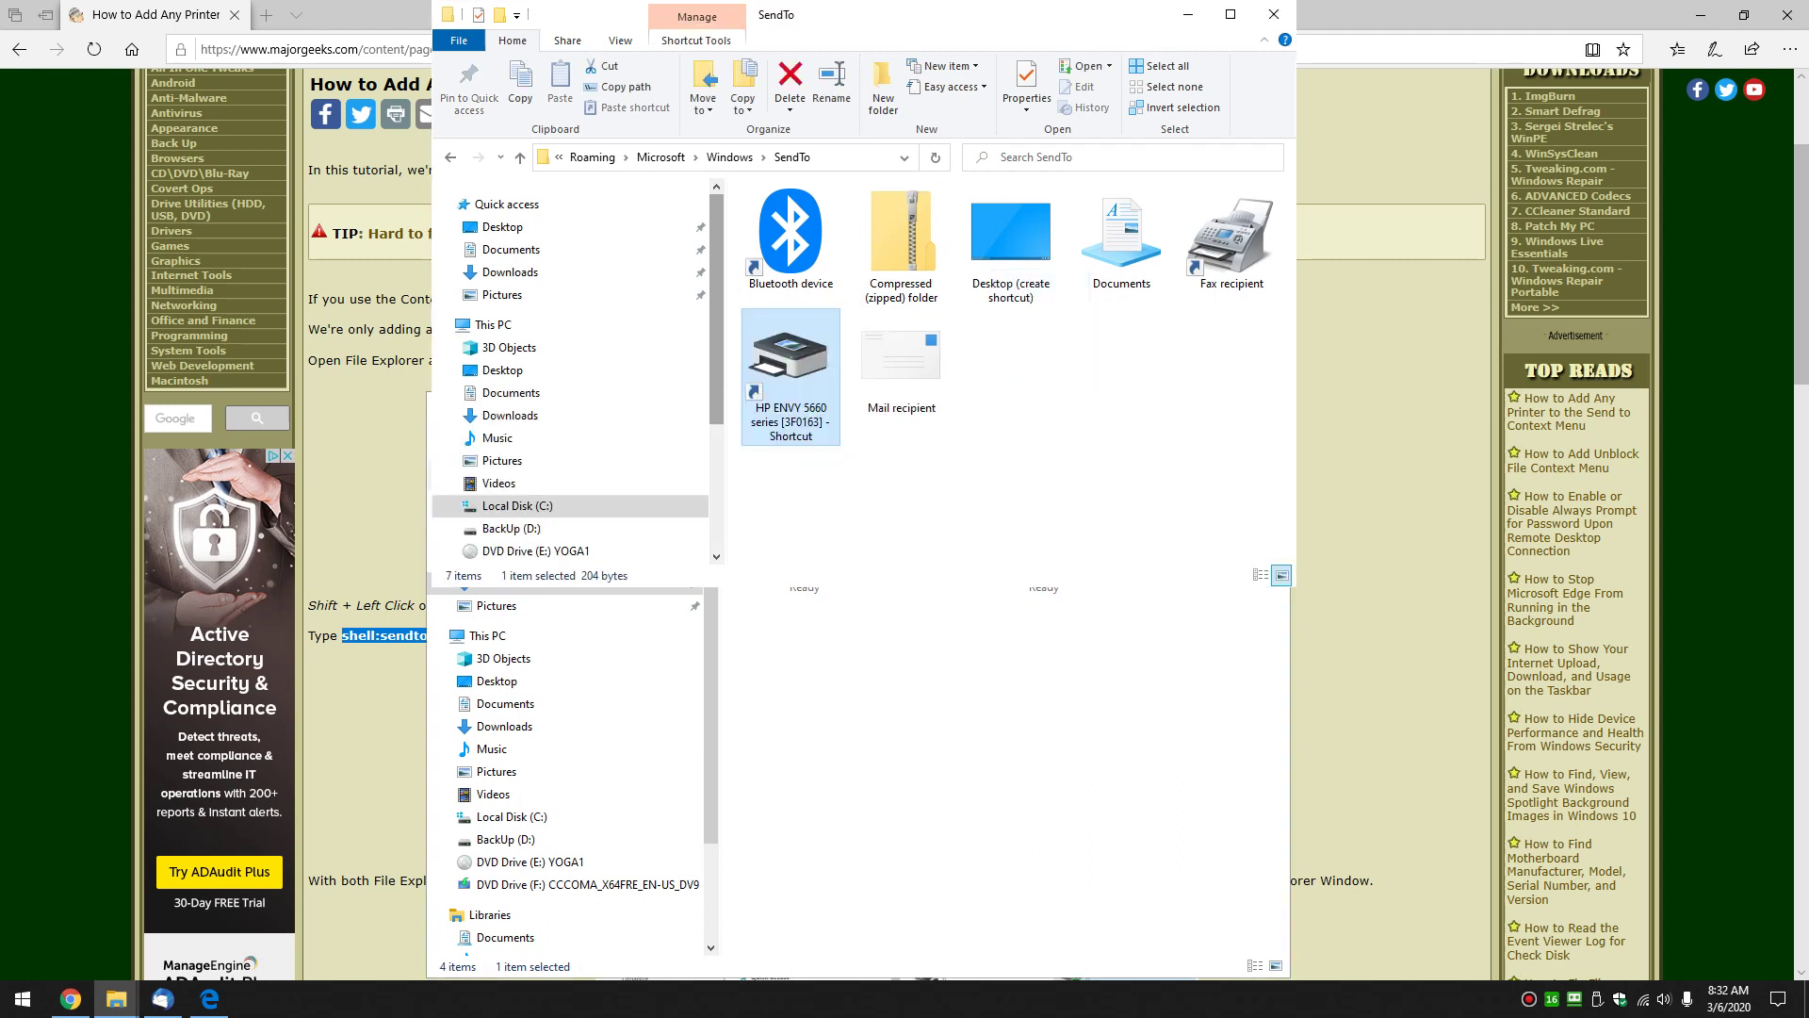
Check the new HP ENVY shortcut's context menu, then close the Printers window
right_click(806, 416)
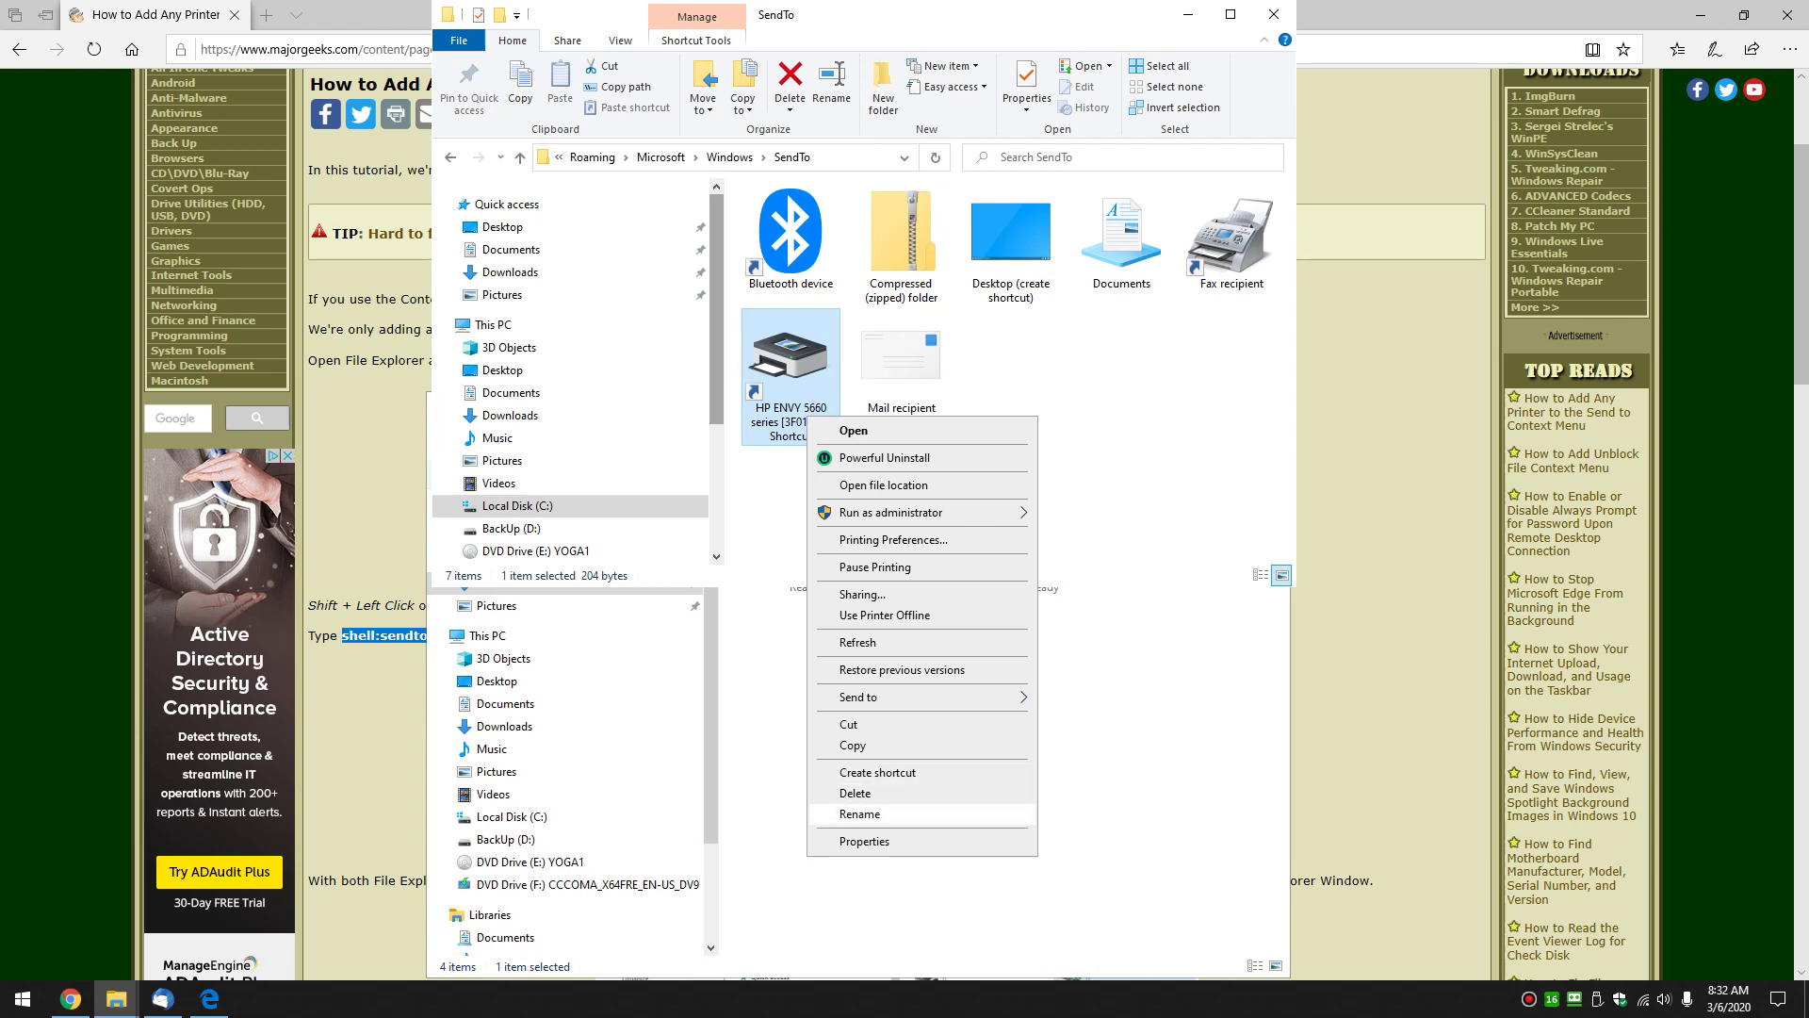
click(1074, 495)
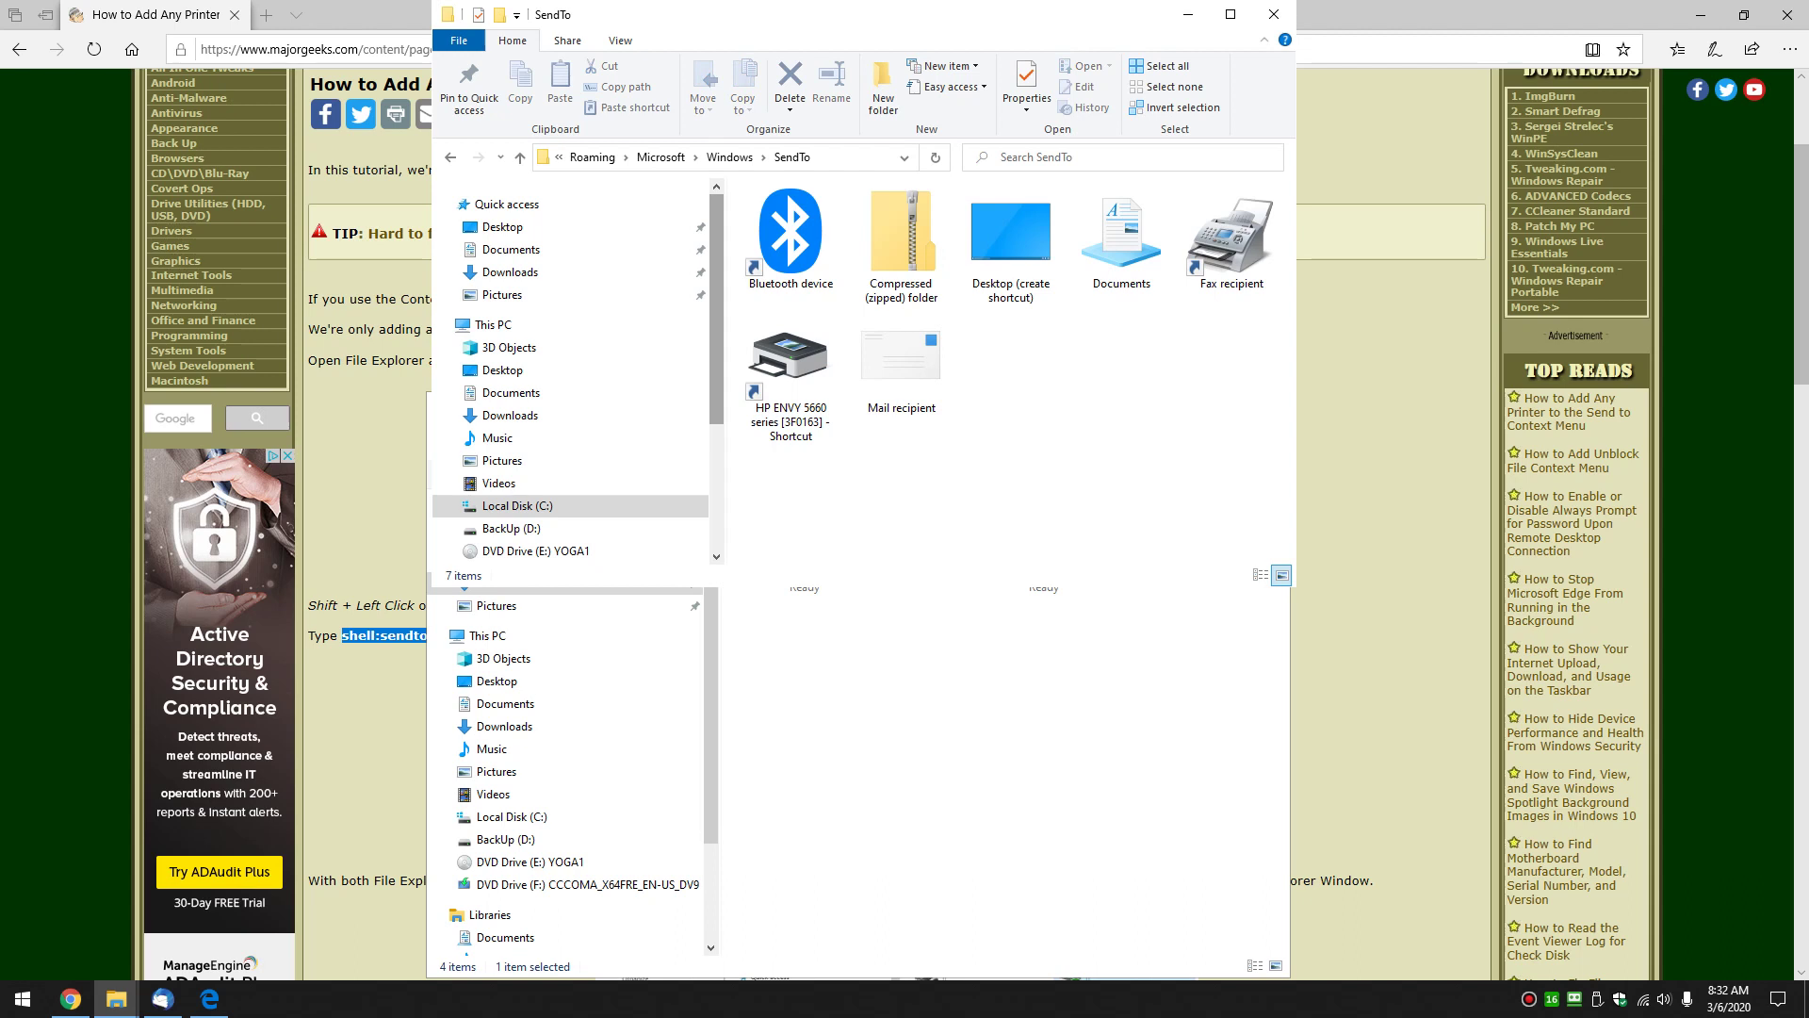
click(792, 374)
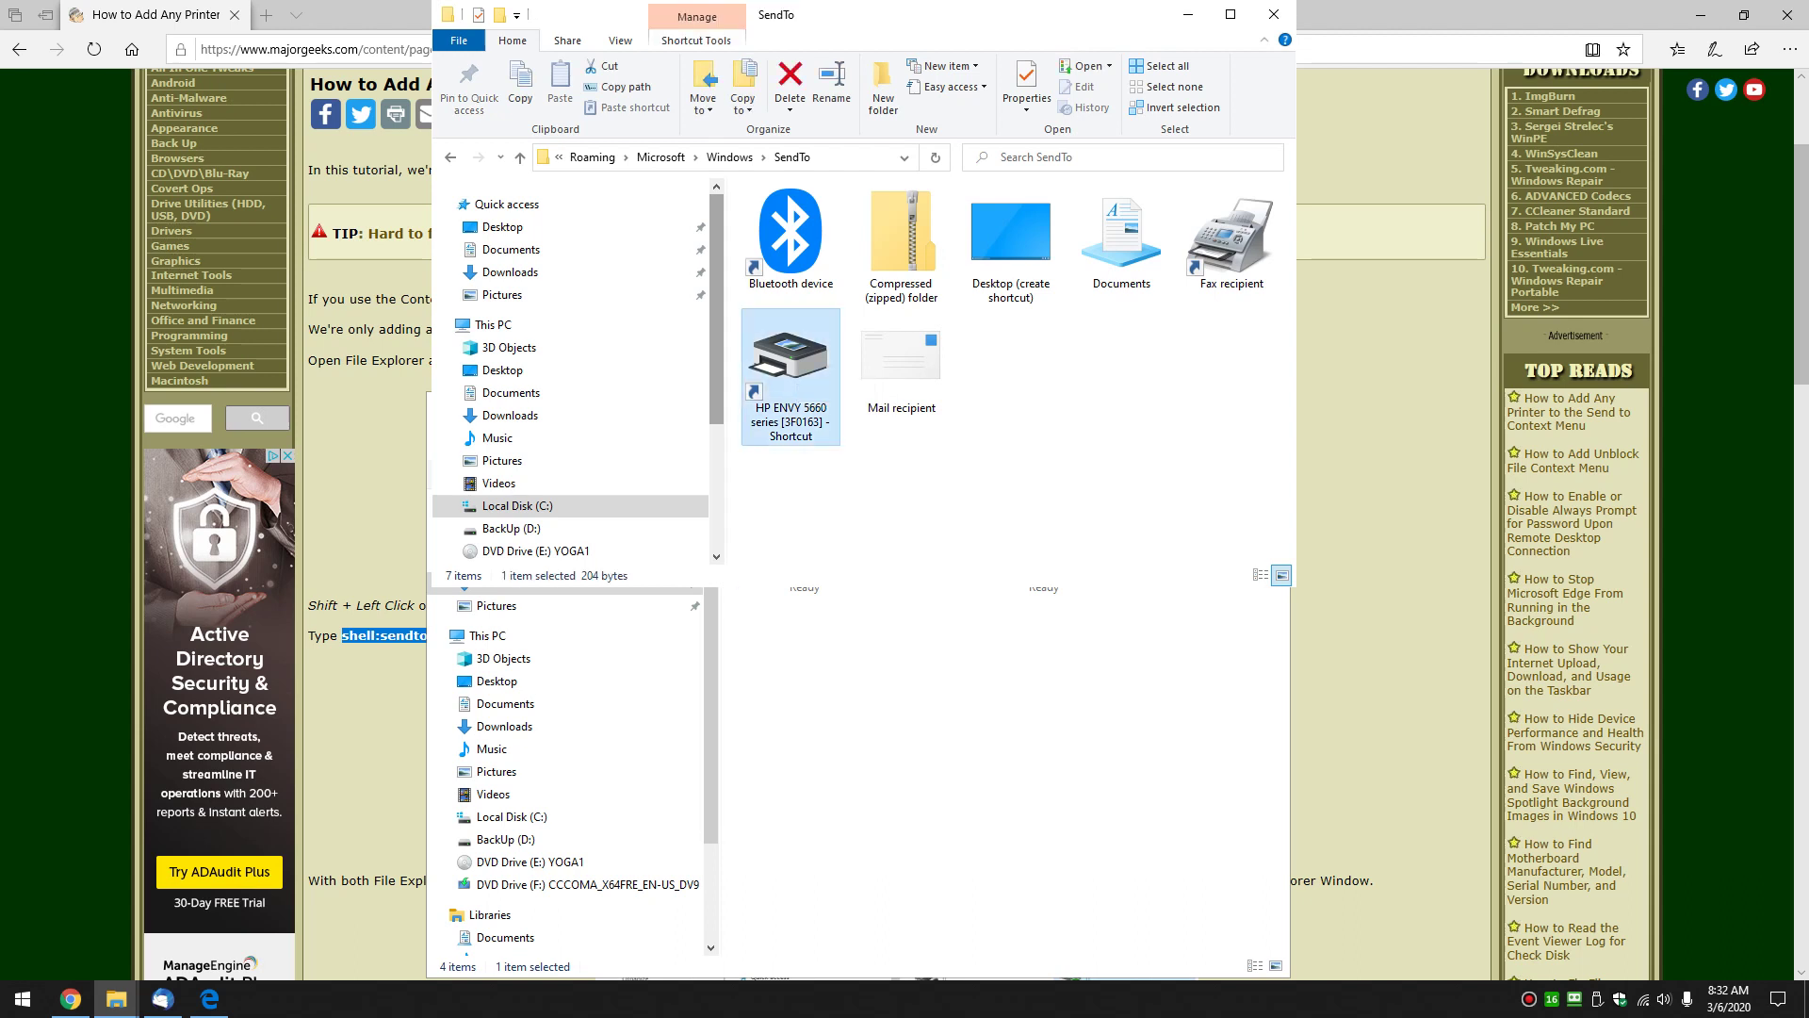
right_click(798, 372)
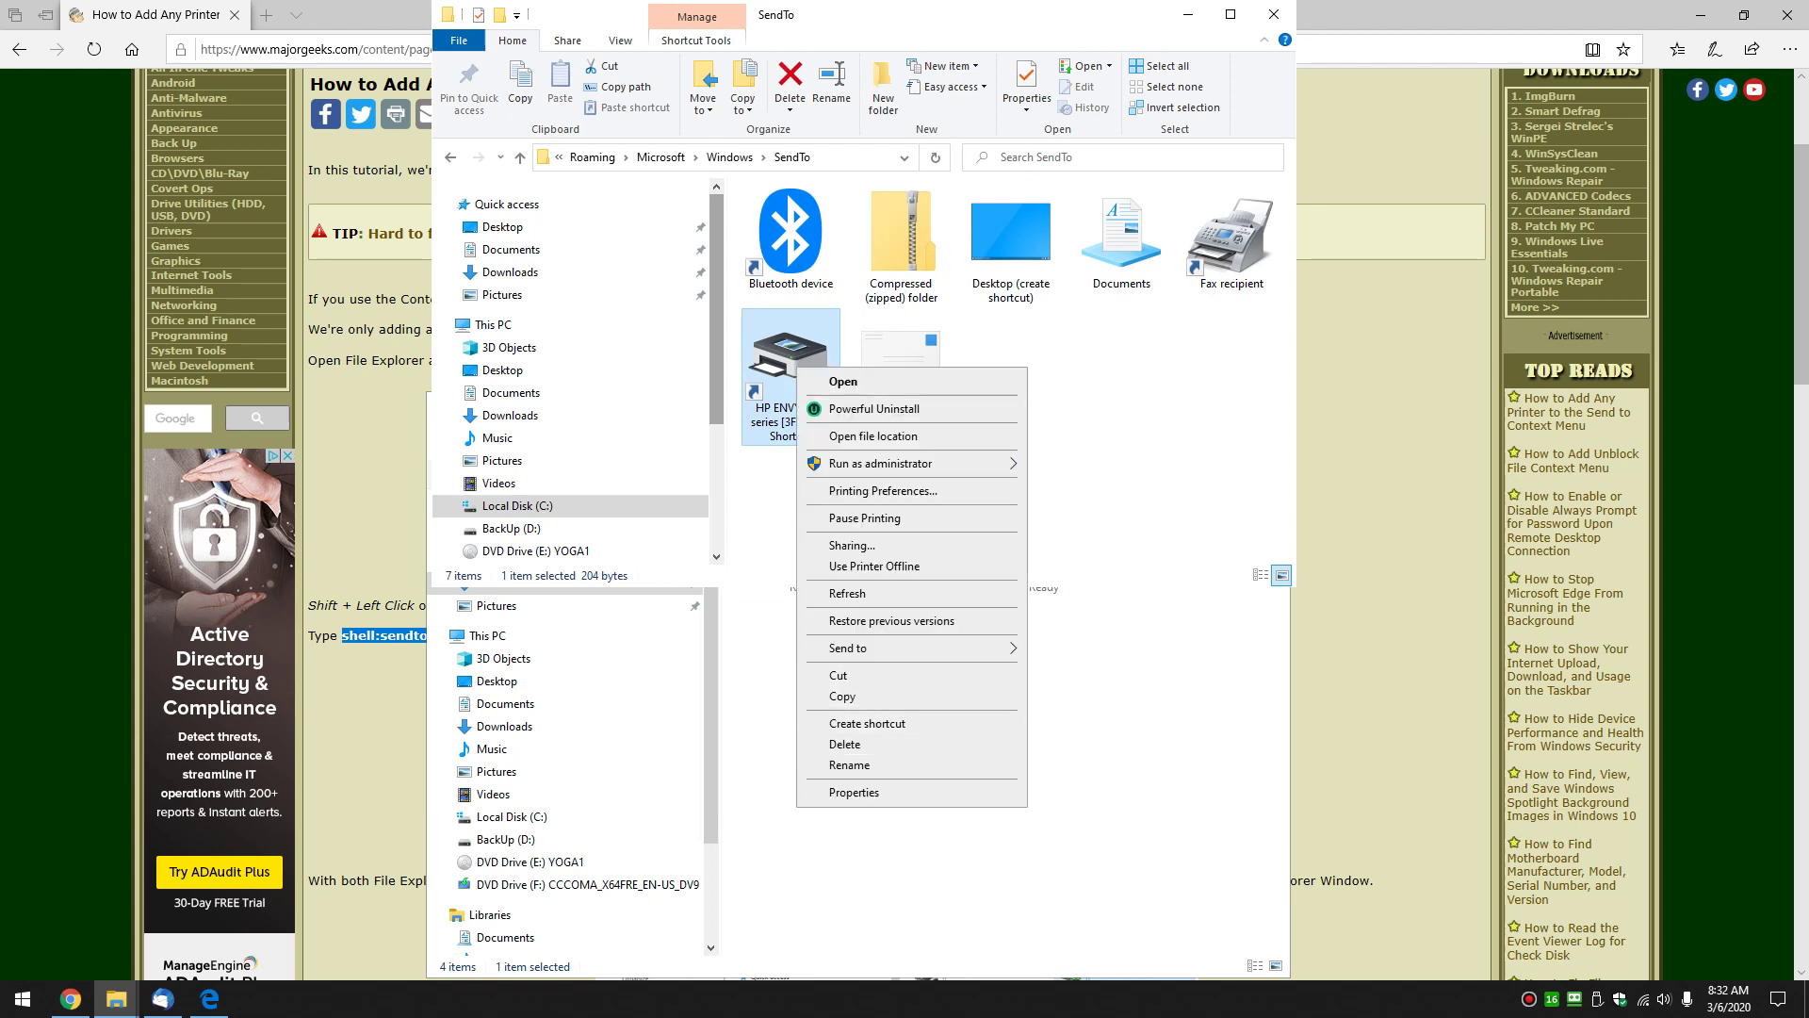
key(Escape)
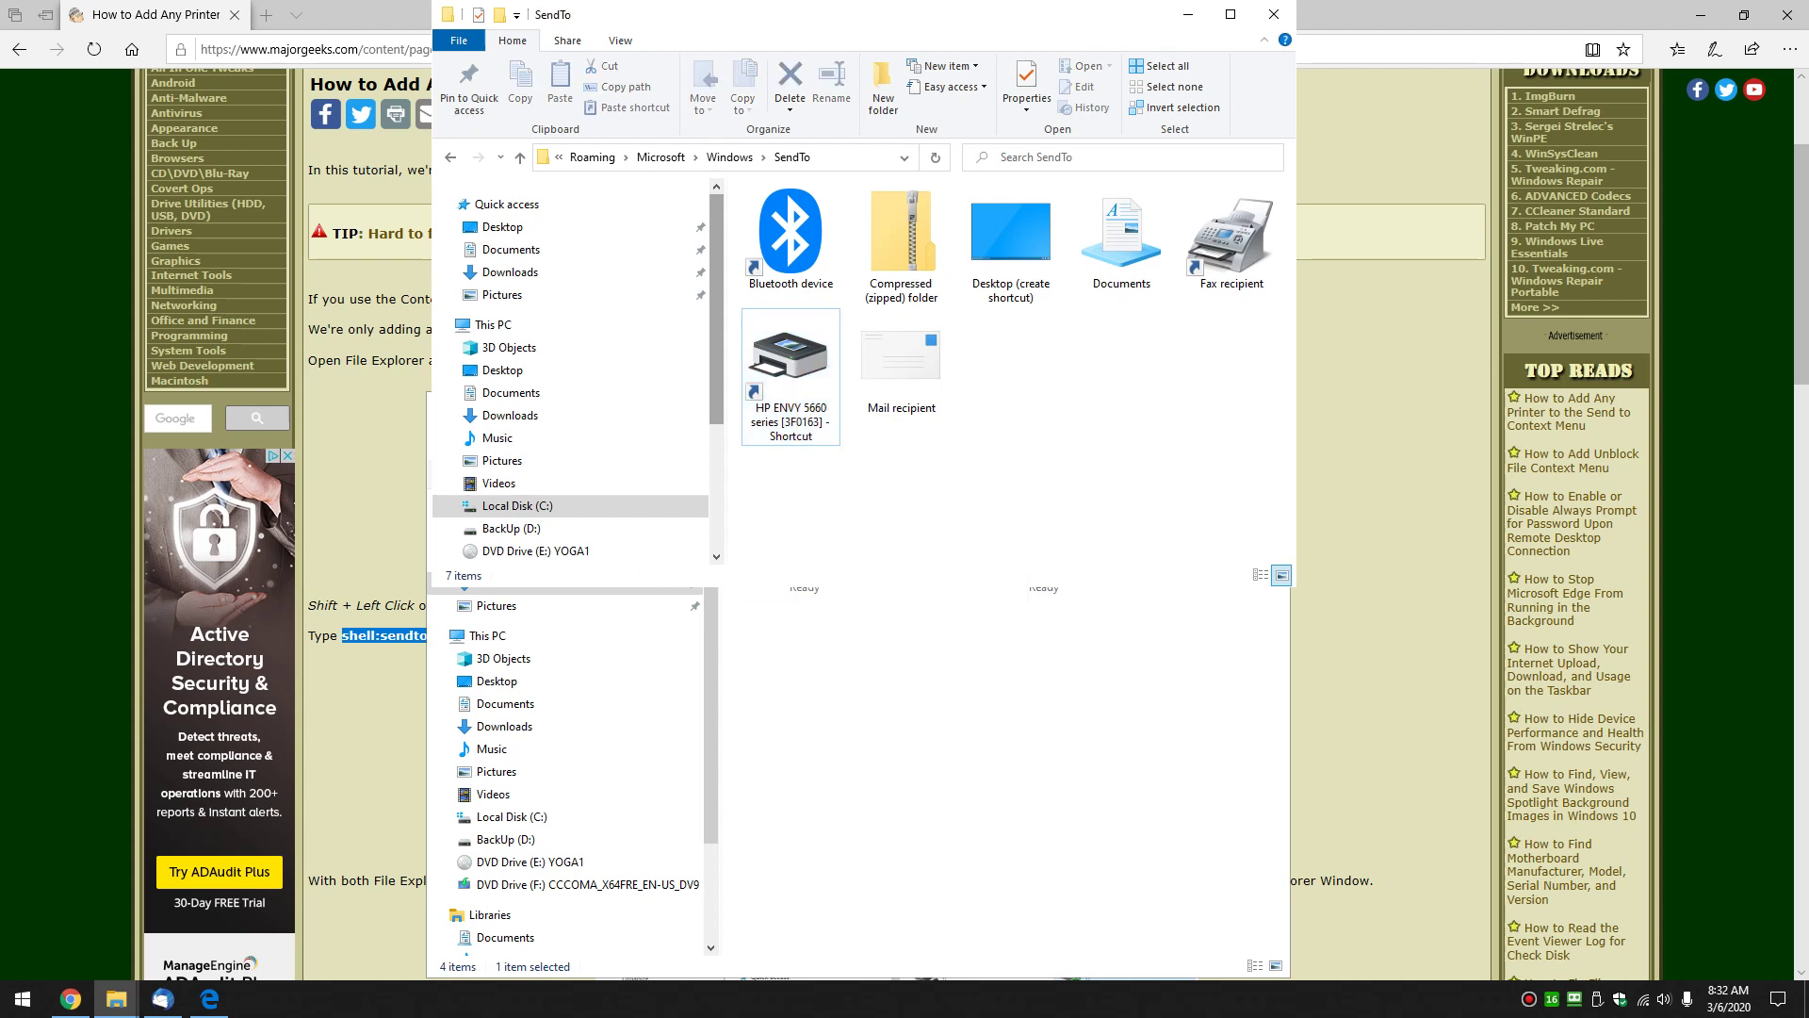
click(1202, 636)
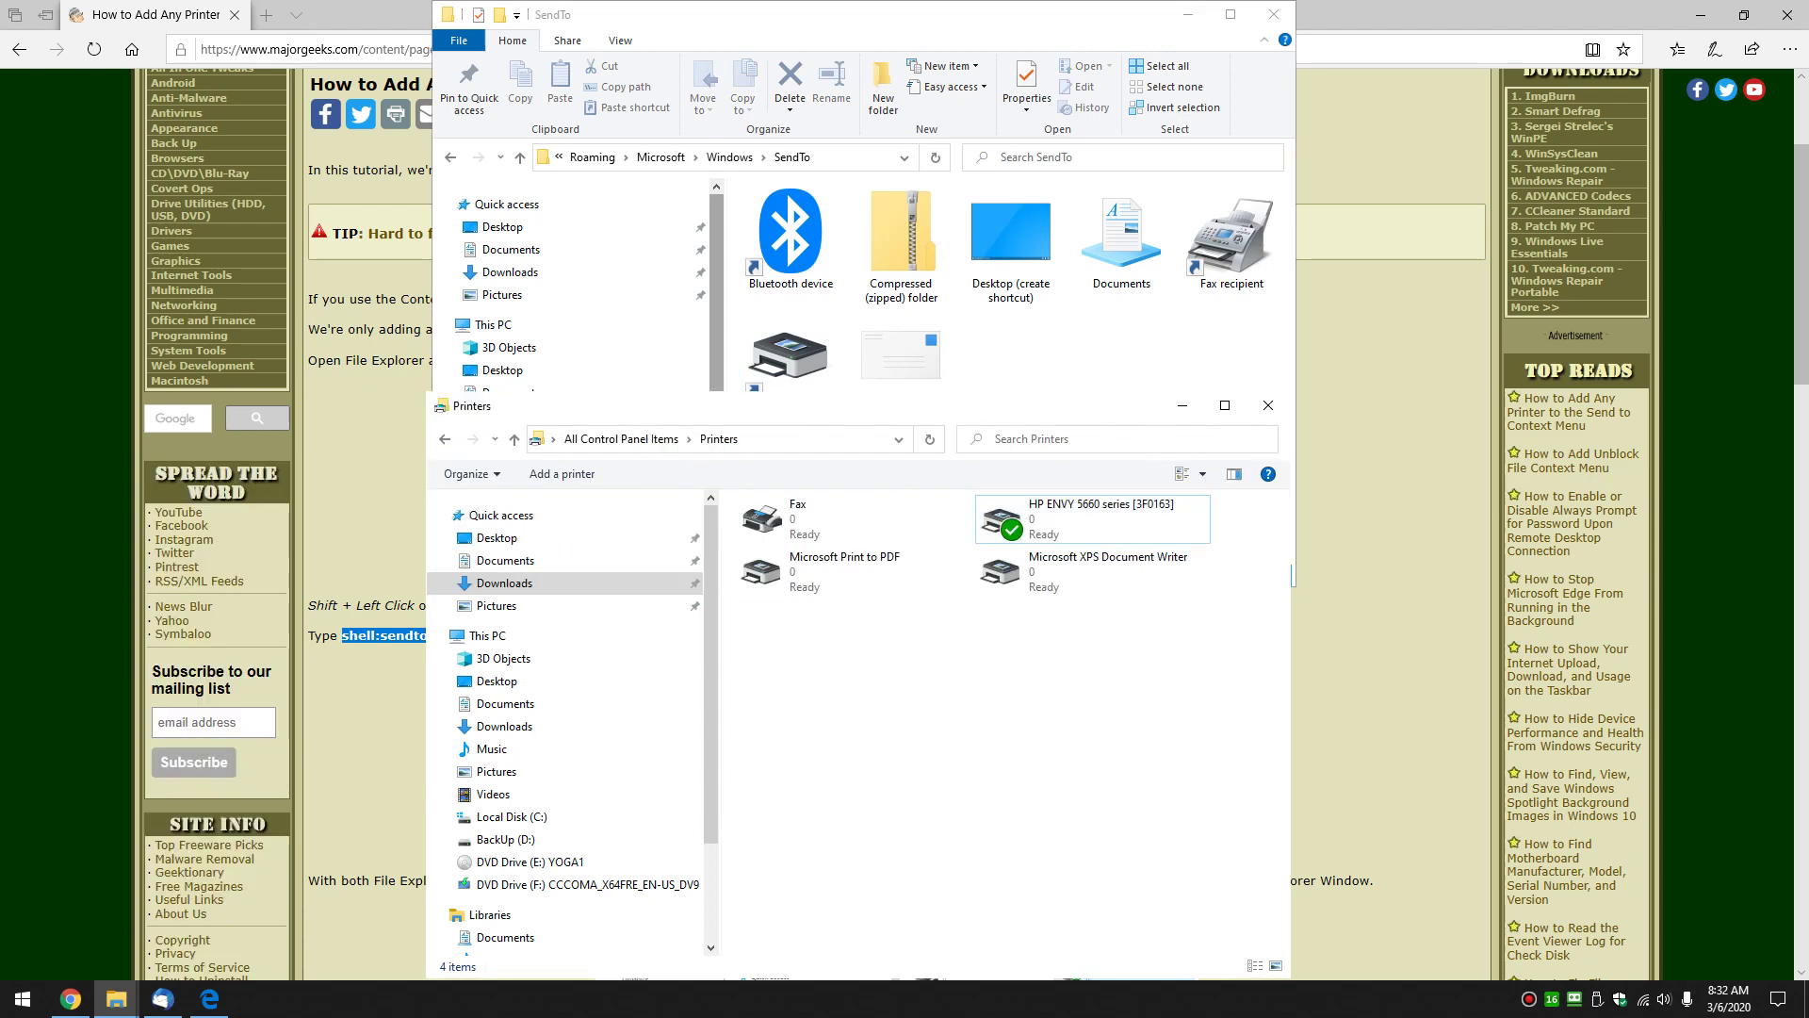
click(1269, 405)
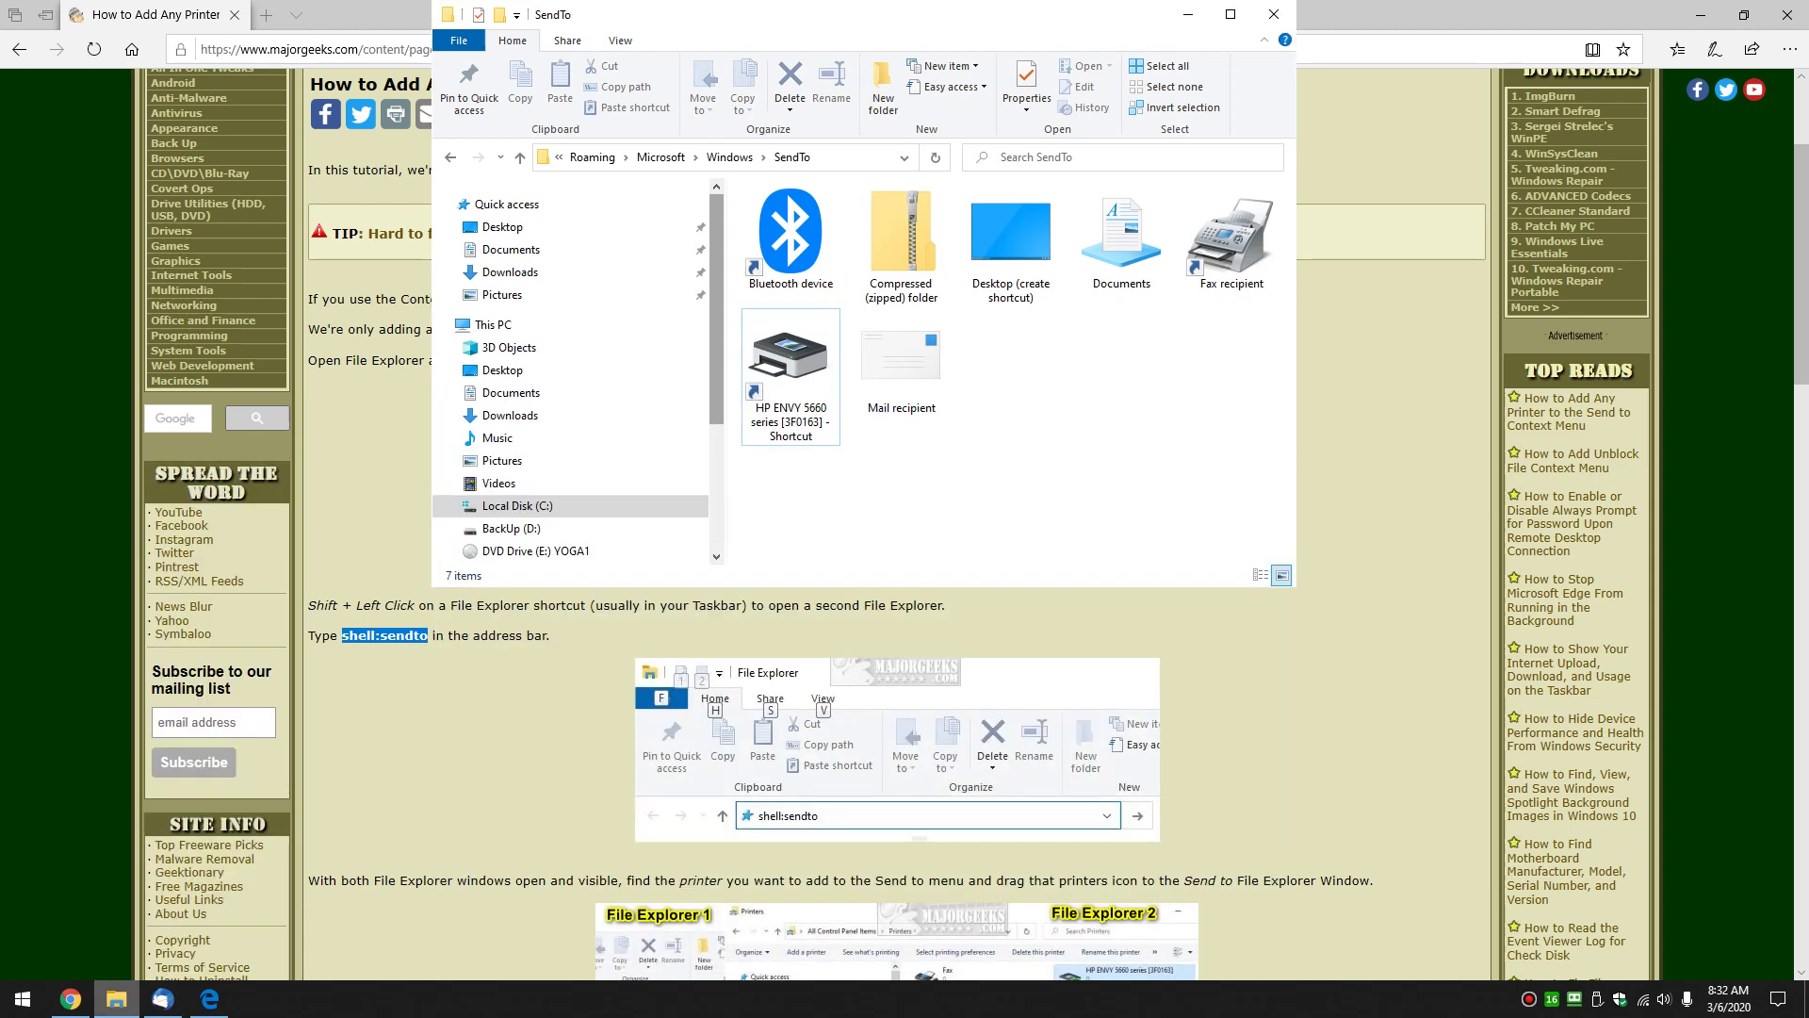
Send the downloaded jpg to the HP ENVY printer from Downloads
shift+click(116, 1000)
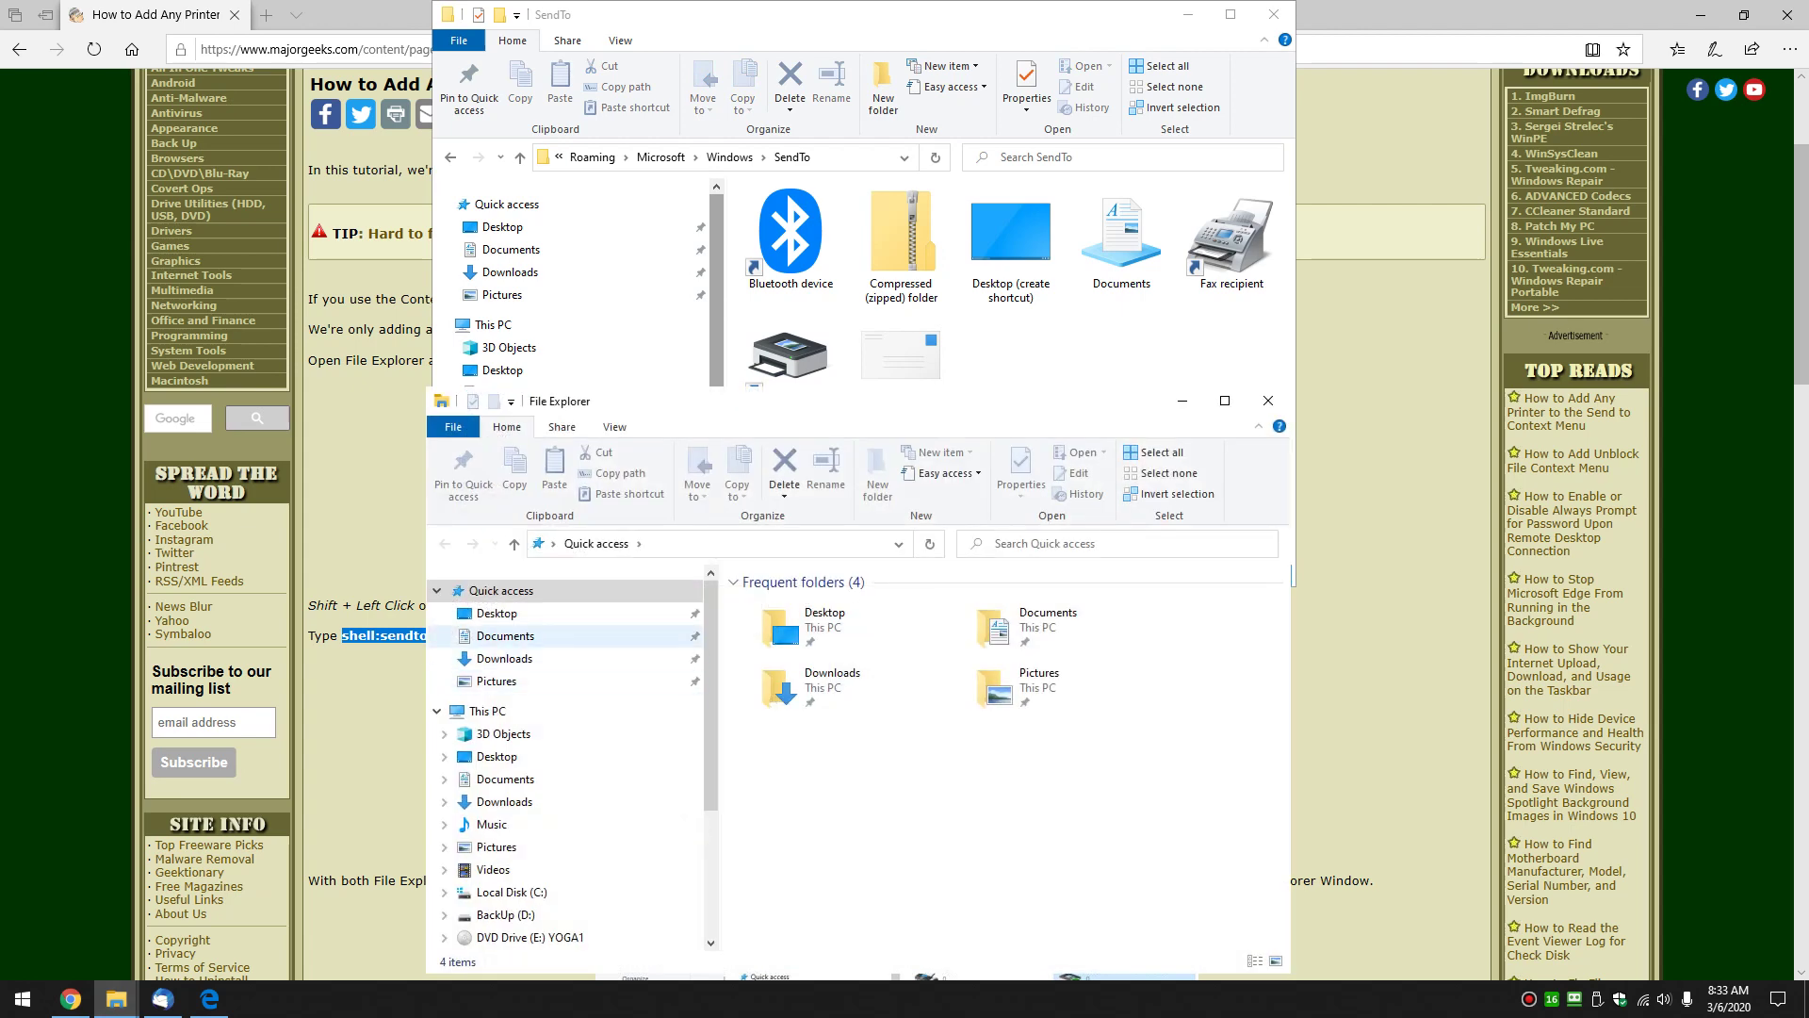
click(505, 659)
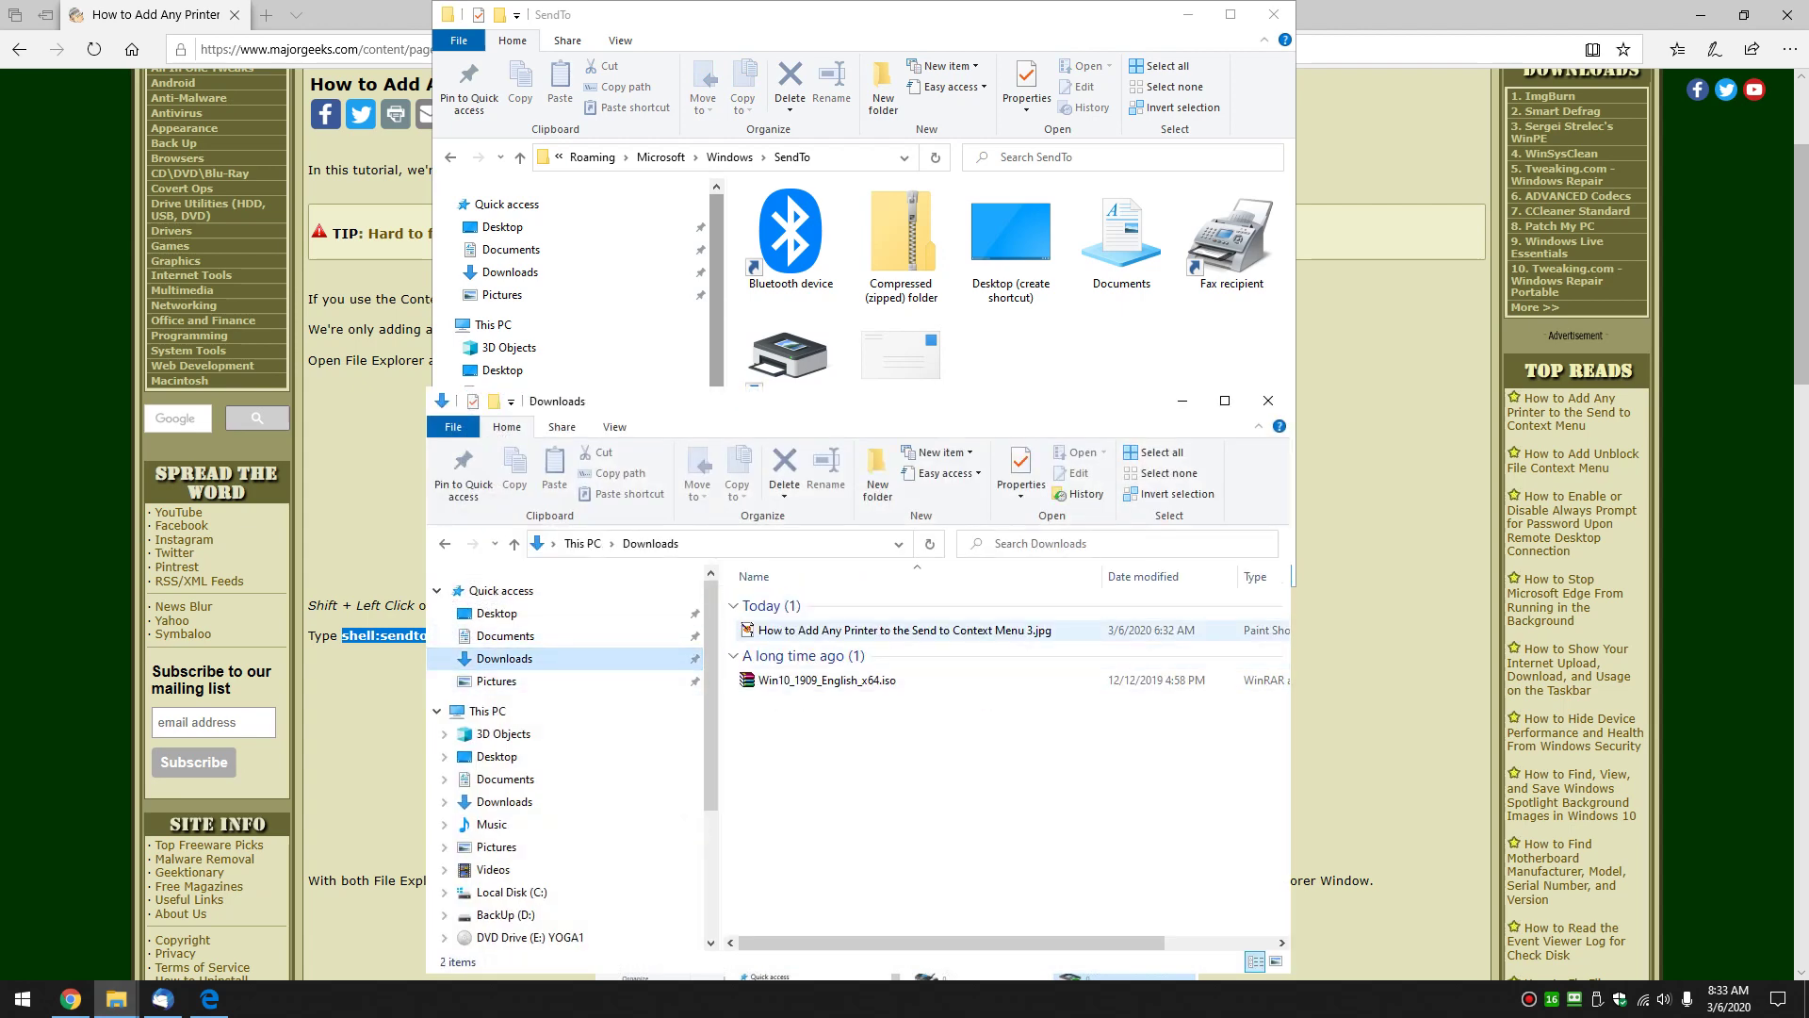
right_click(978, 630)
mouse_move(1029, 468)
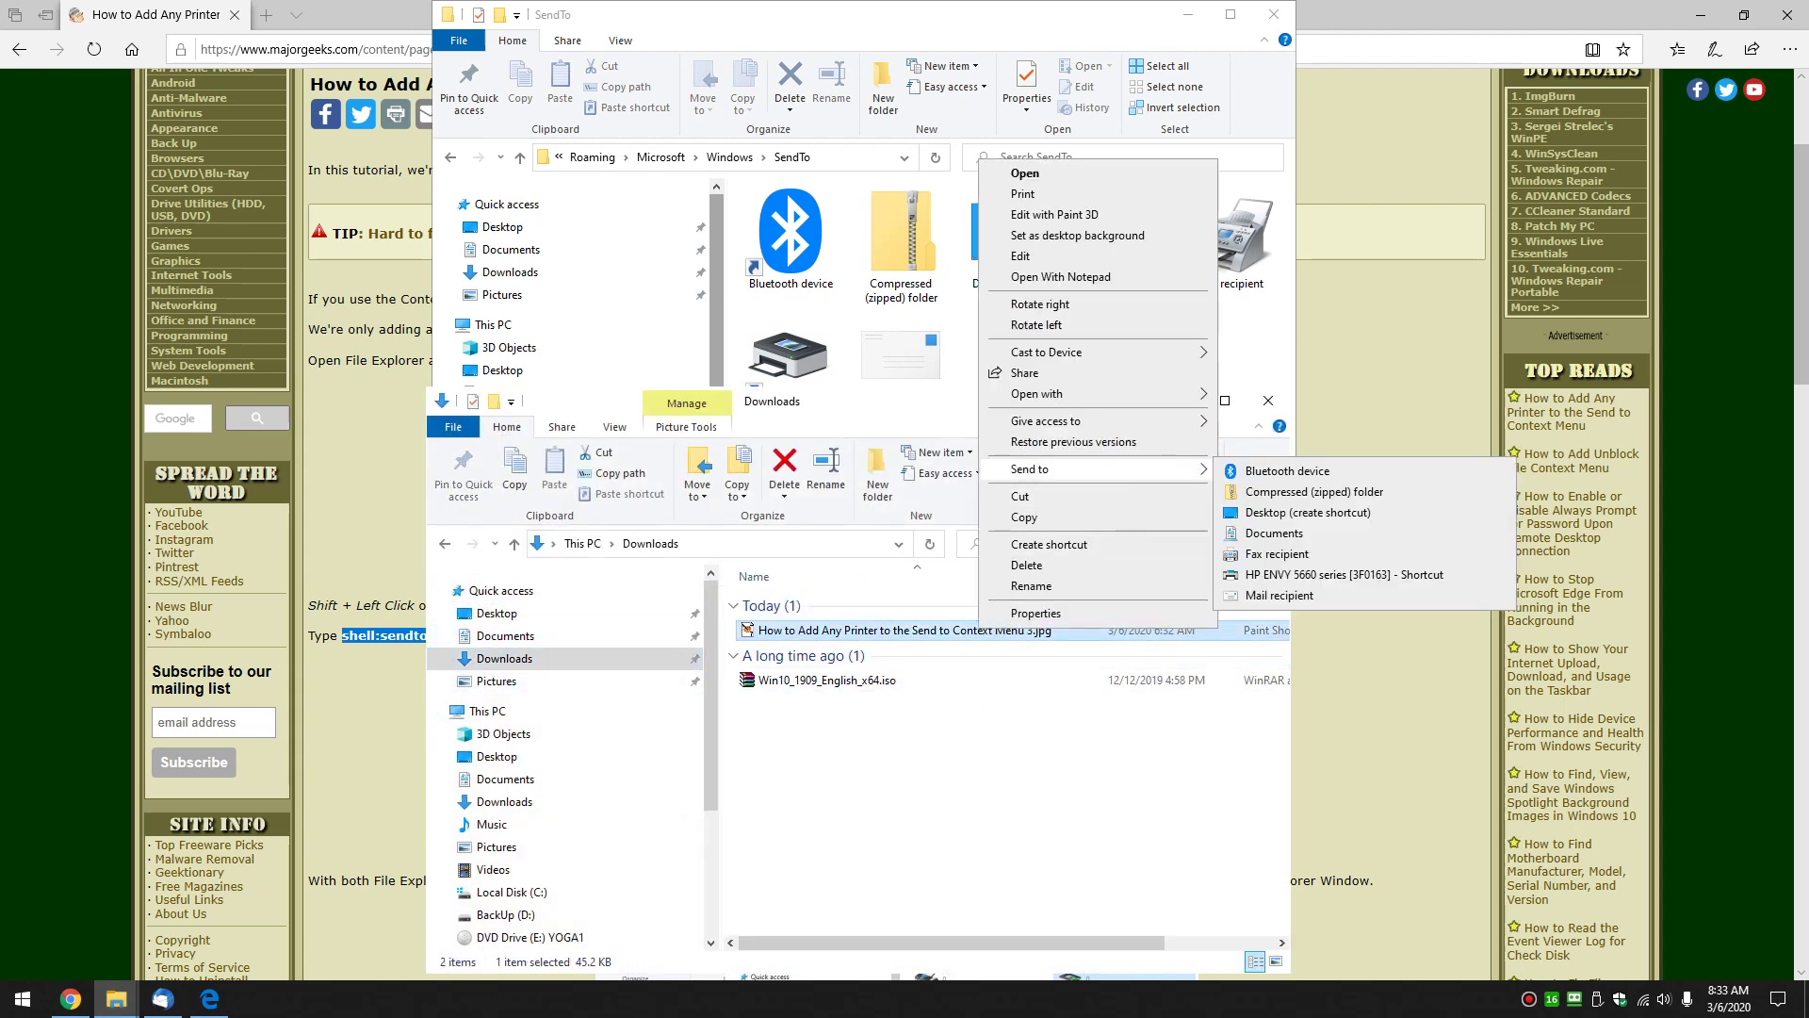
click(1343, 574)
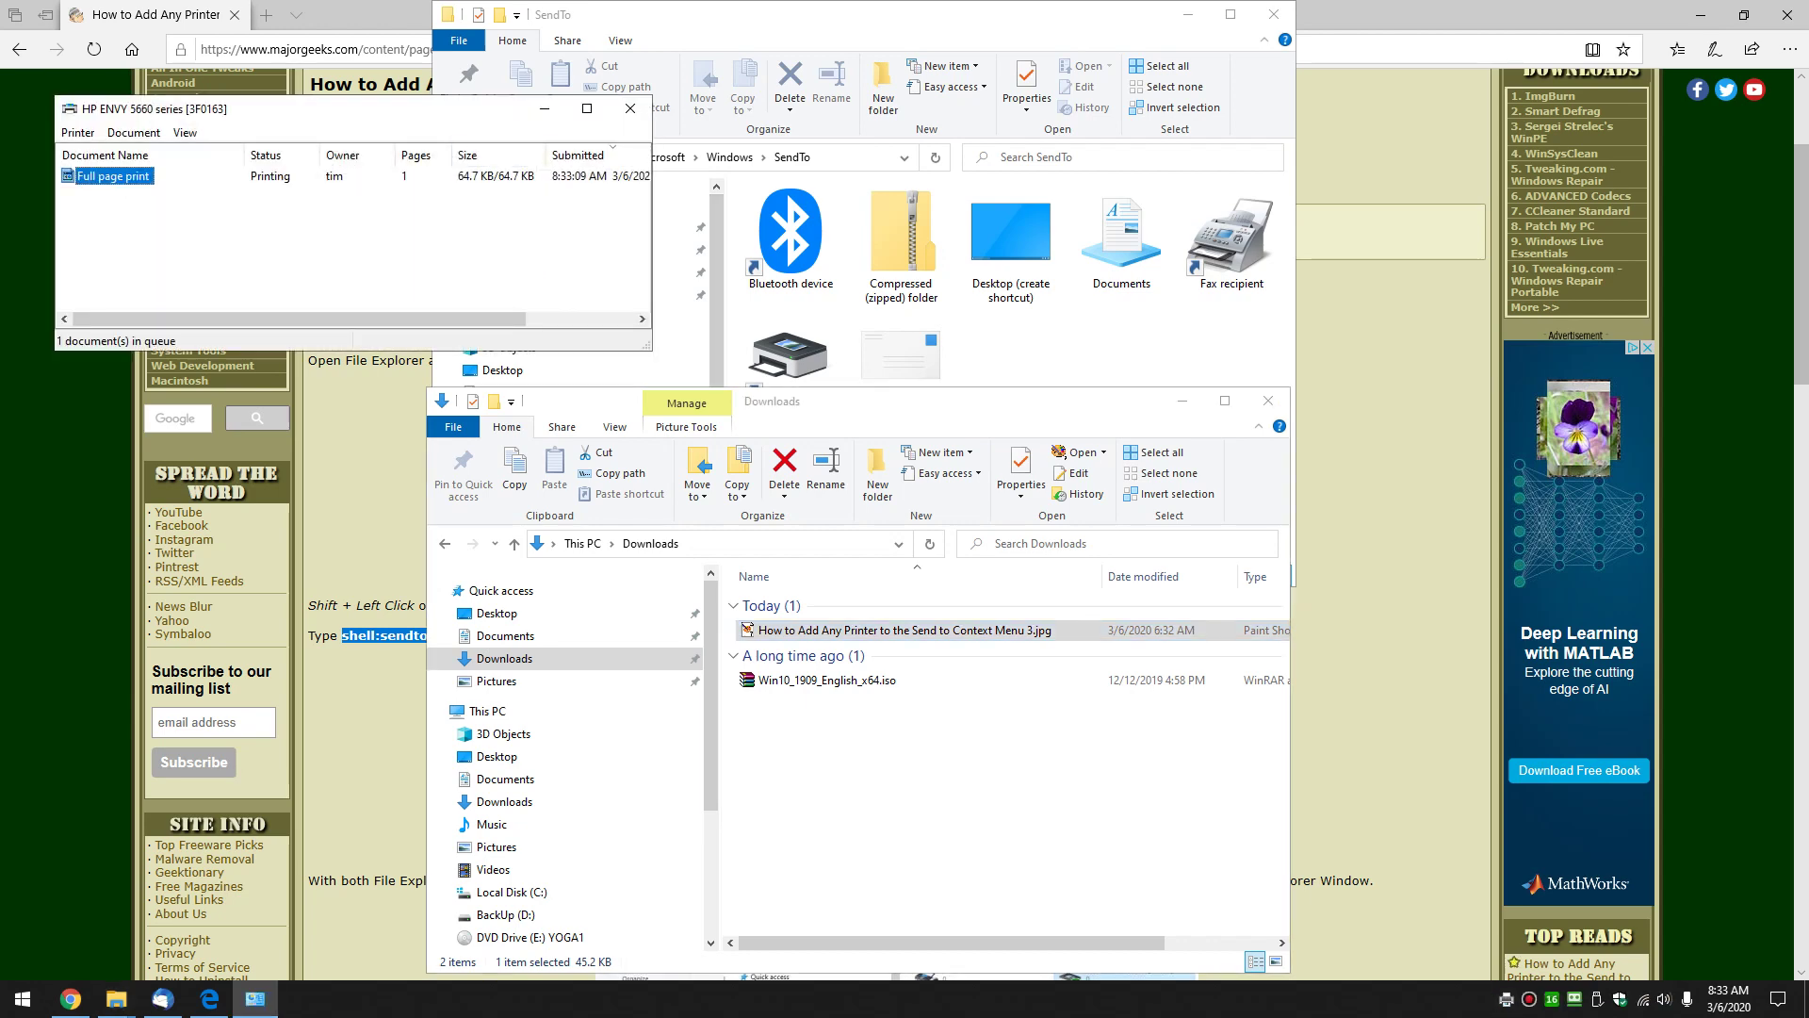
Cancel the test print job, then close the print queue and Downloads window
key(Delete)
key(Return)
click(630, 109)
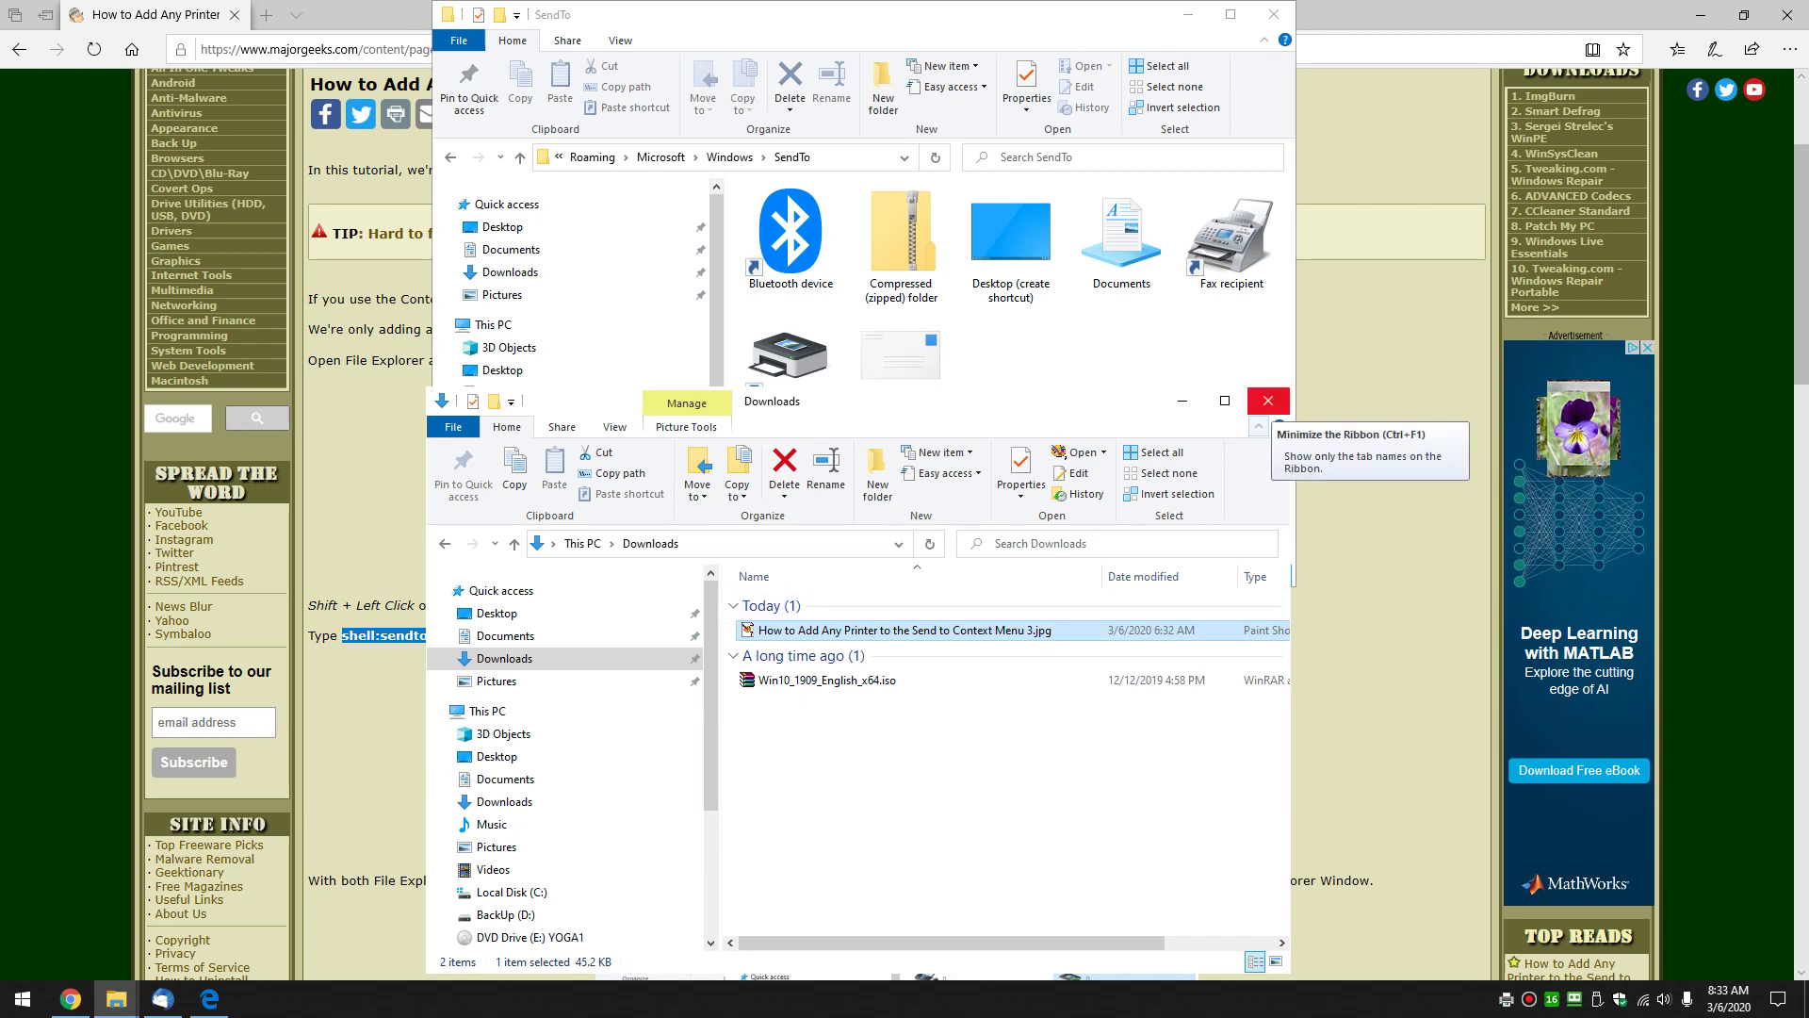
click(1268, 402)
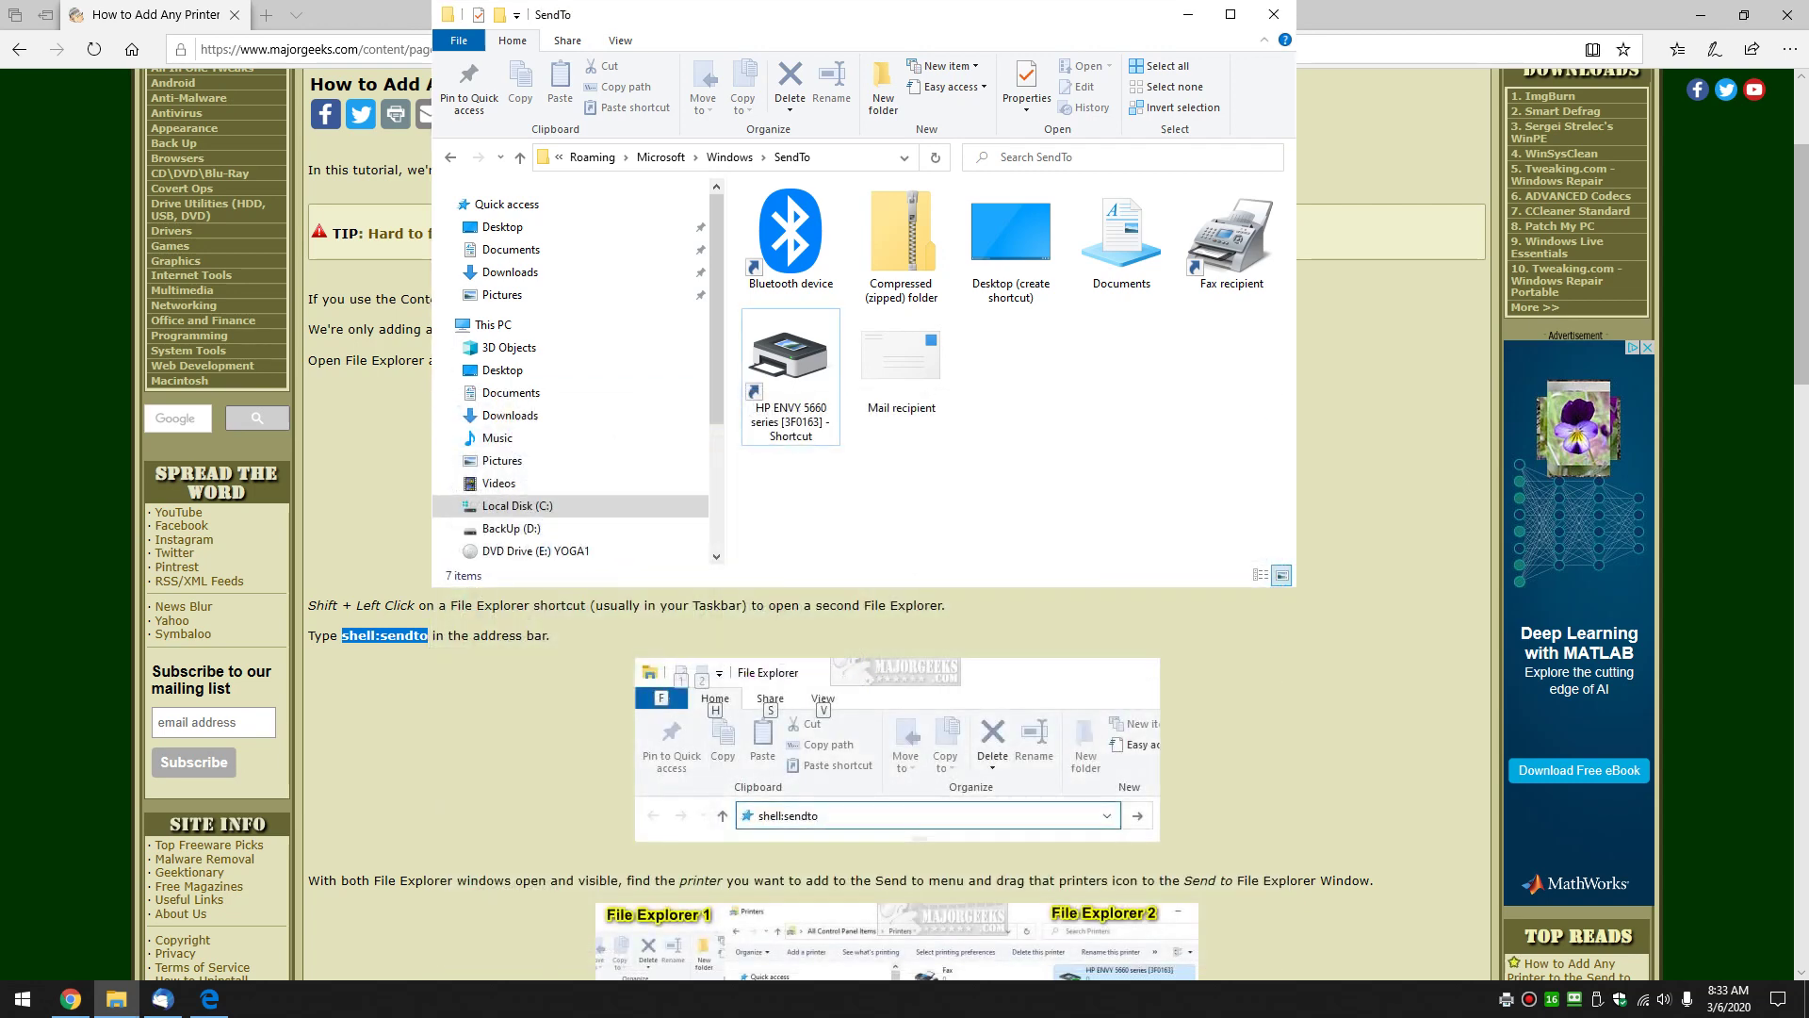
Delete the HP ENVY shortcut so SendTo holds six items, then close it
drag(793, 16, 848, 127)
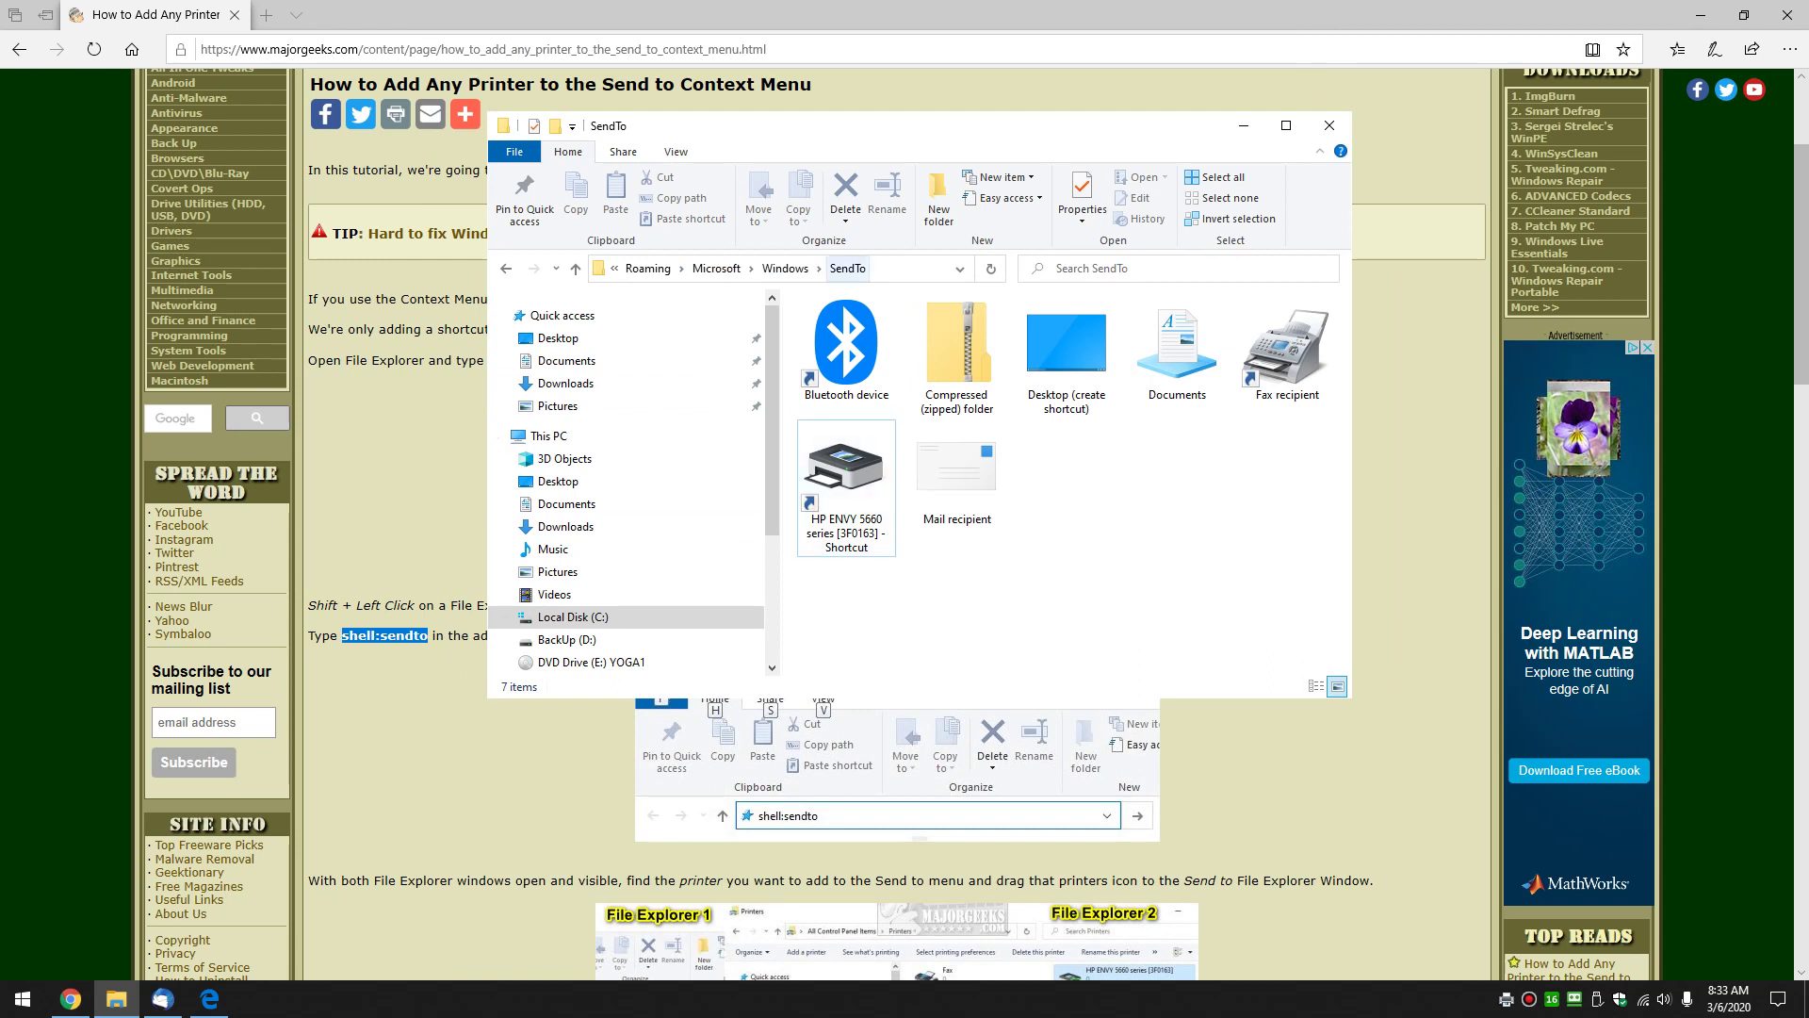
click(845, 487)
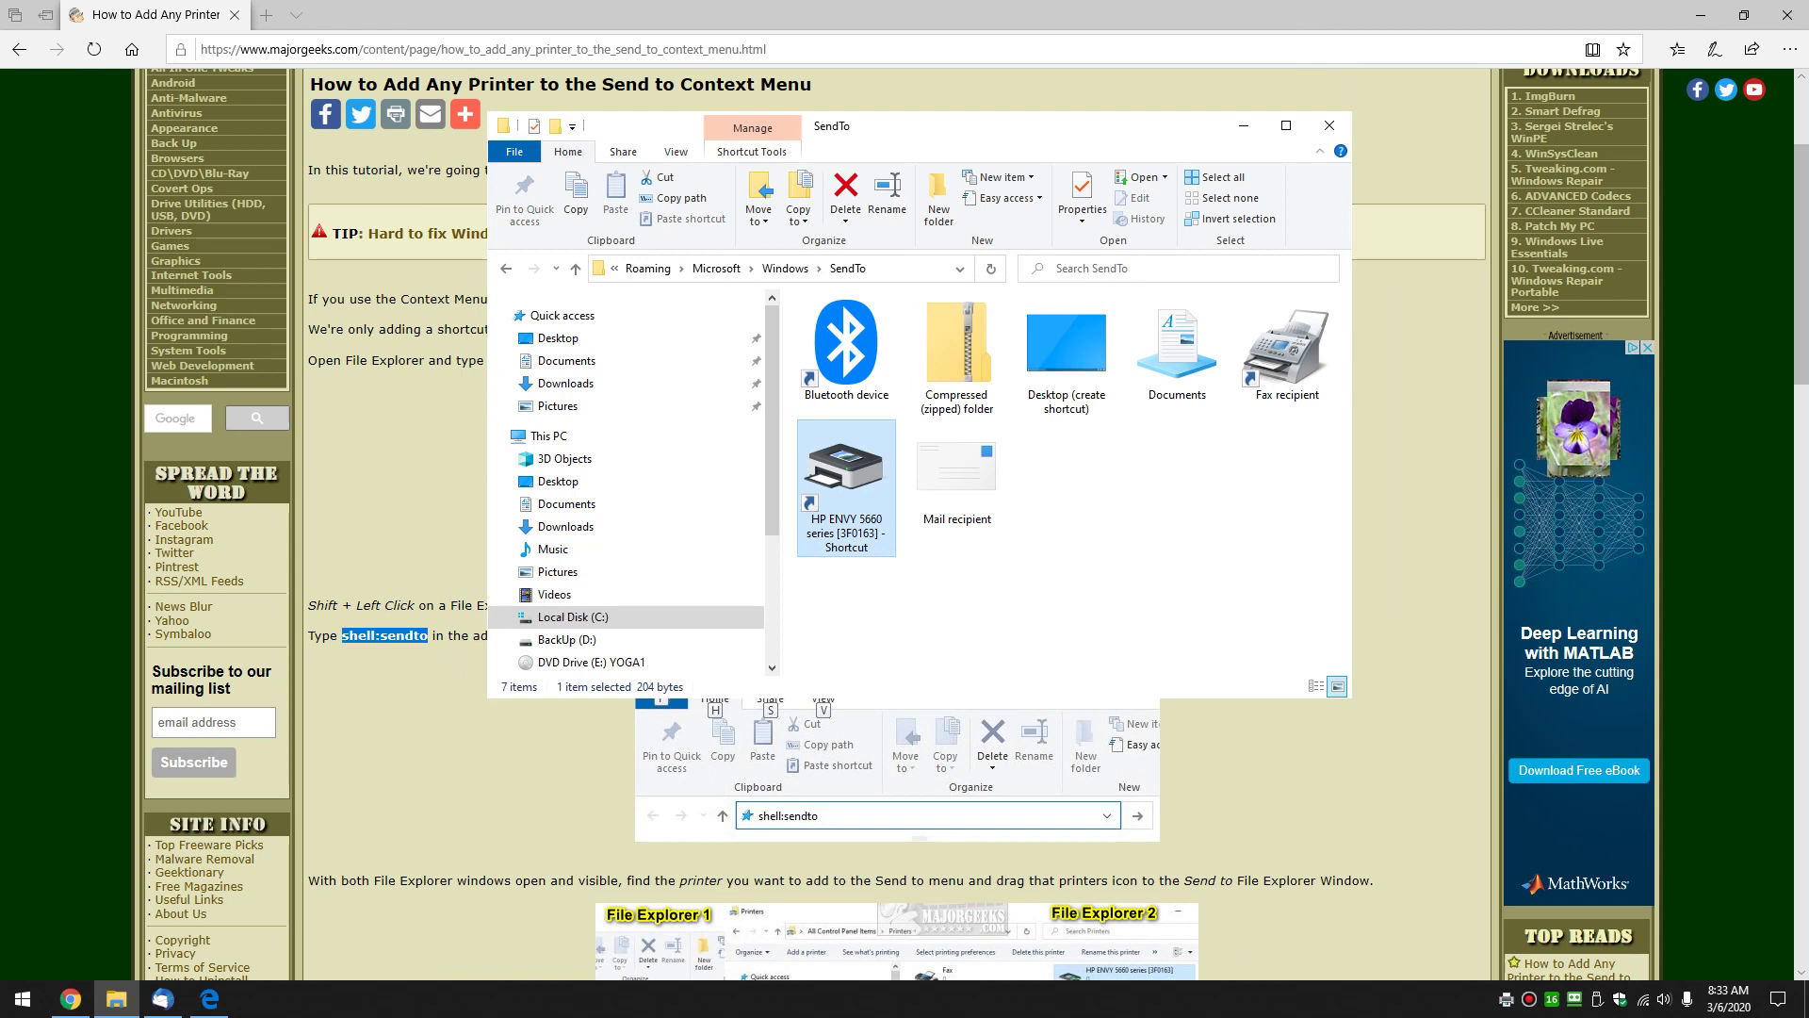
key(Delete)
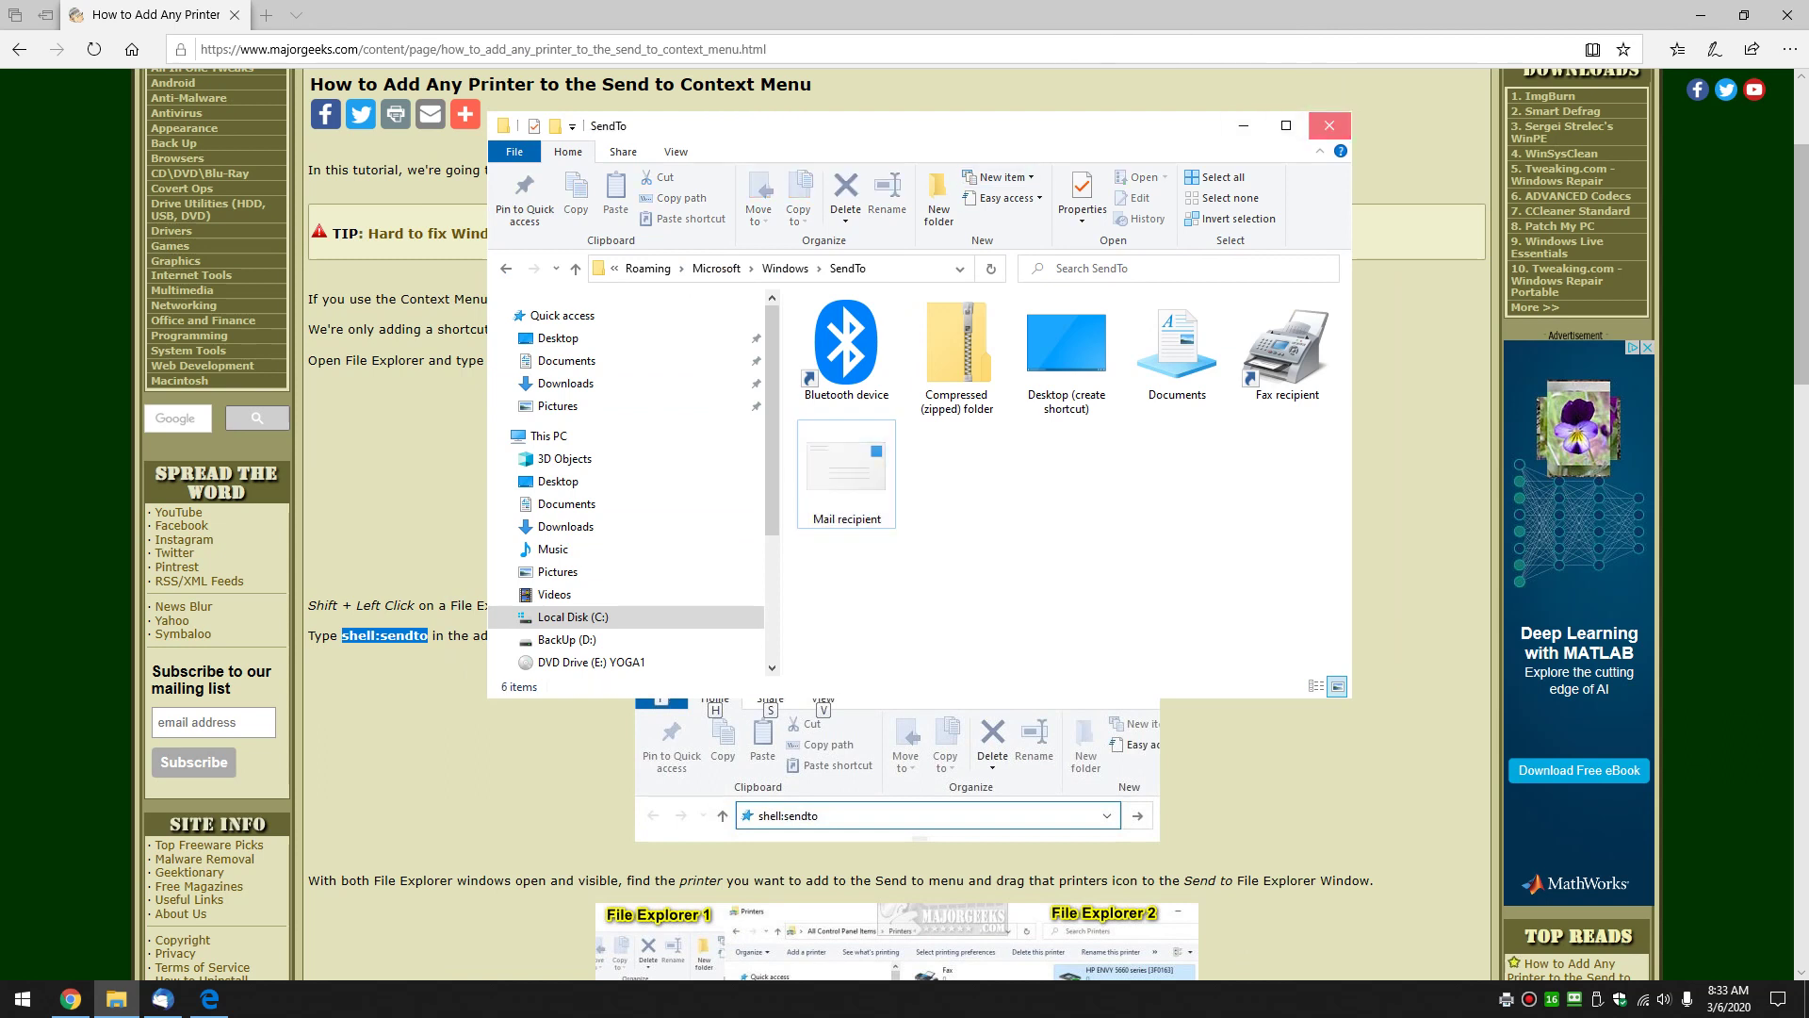
click(1328, 124)
key(super+s)
text(pr)
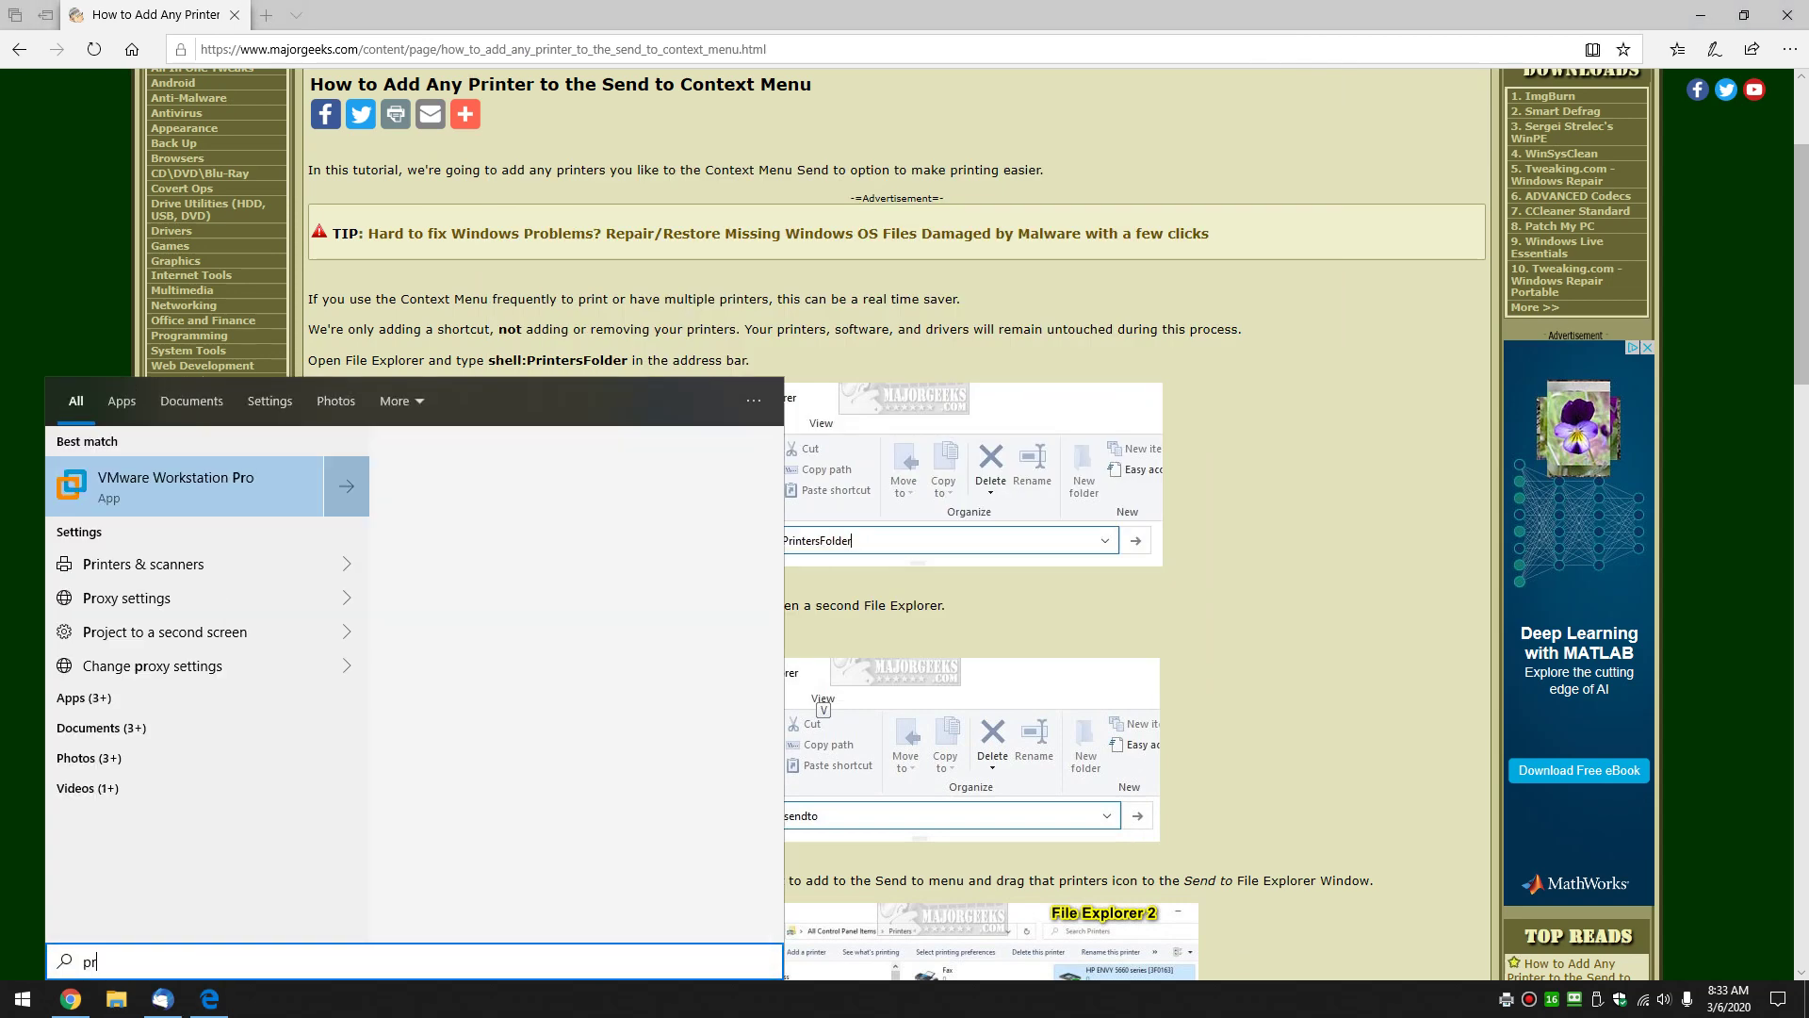
text(in)
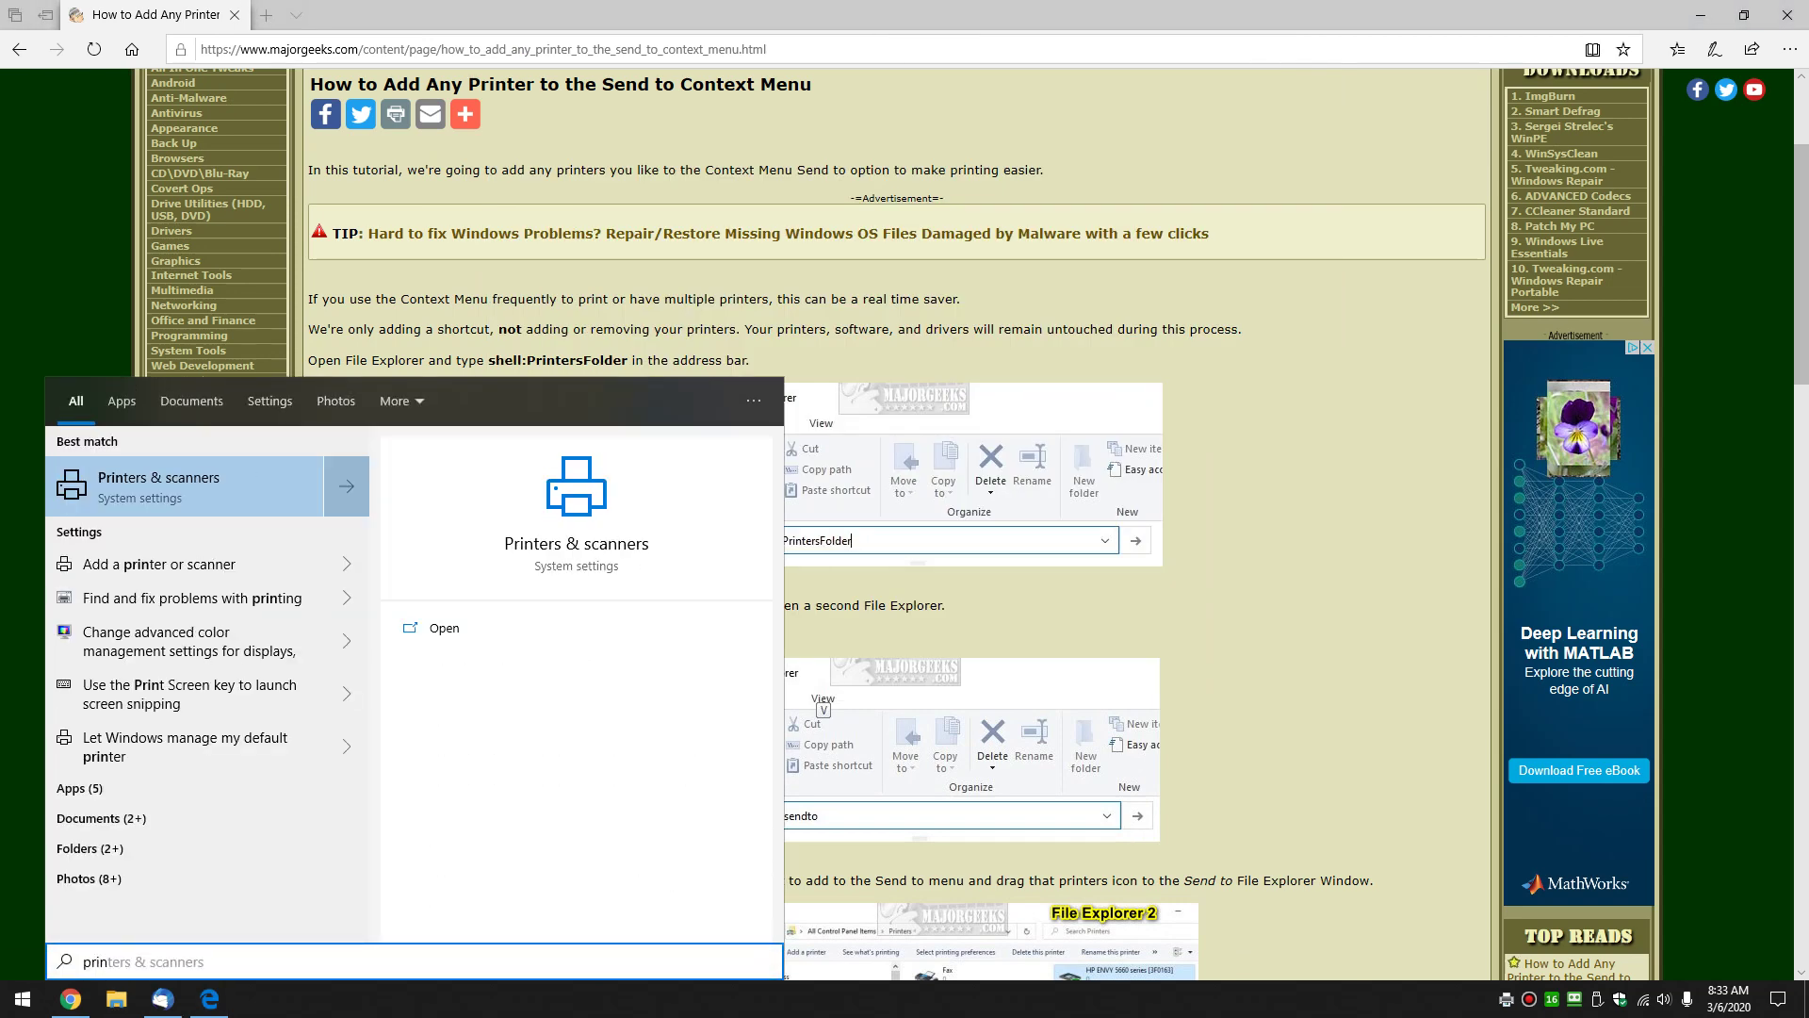
key(Return)
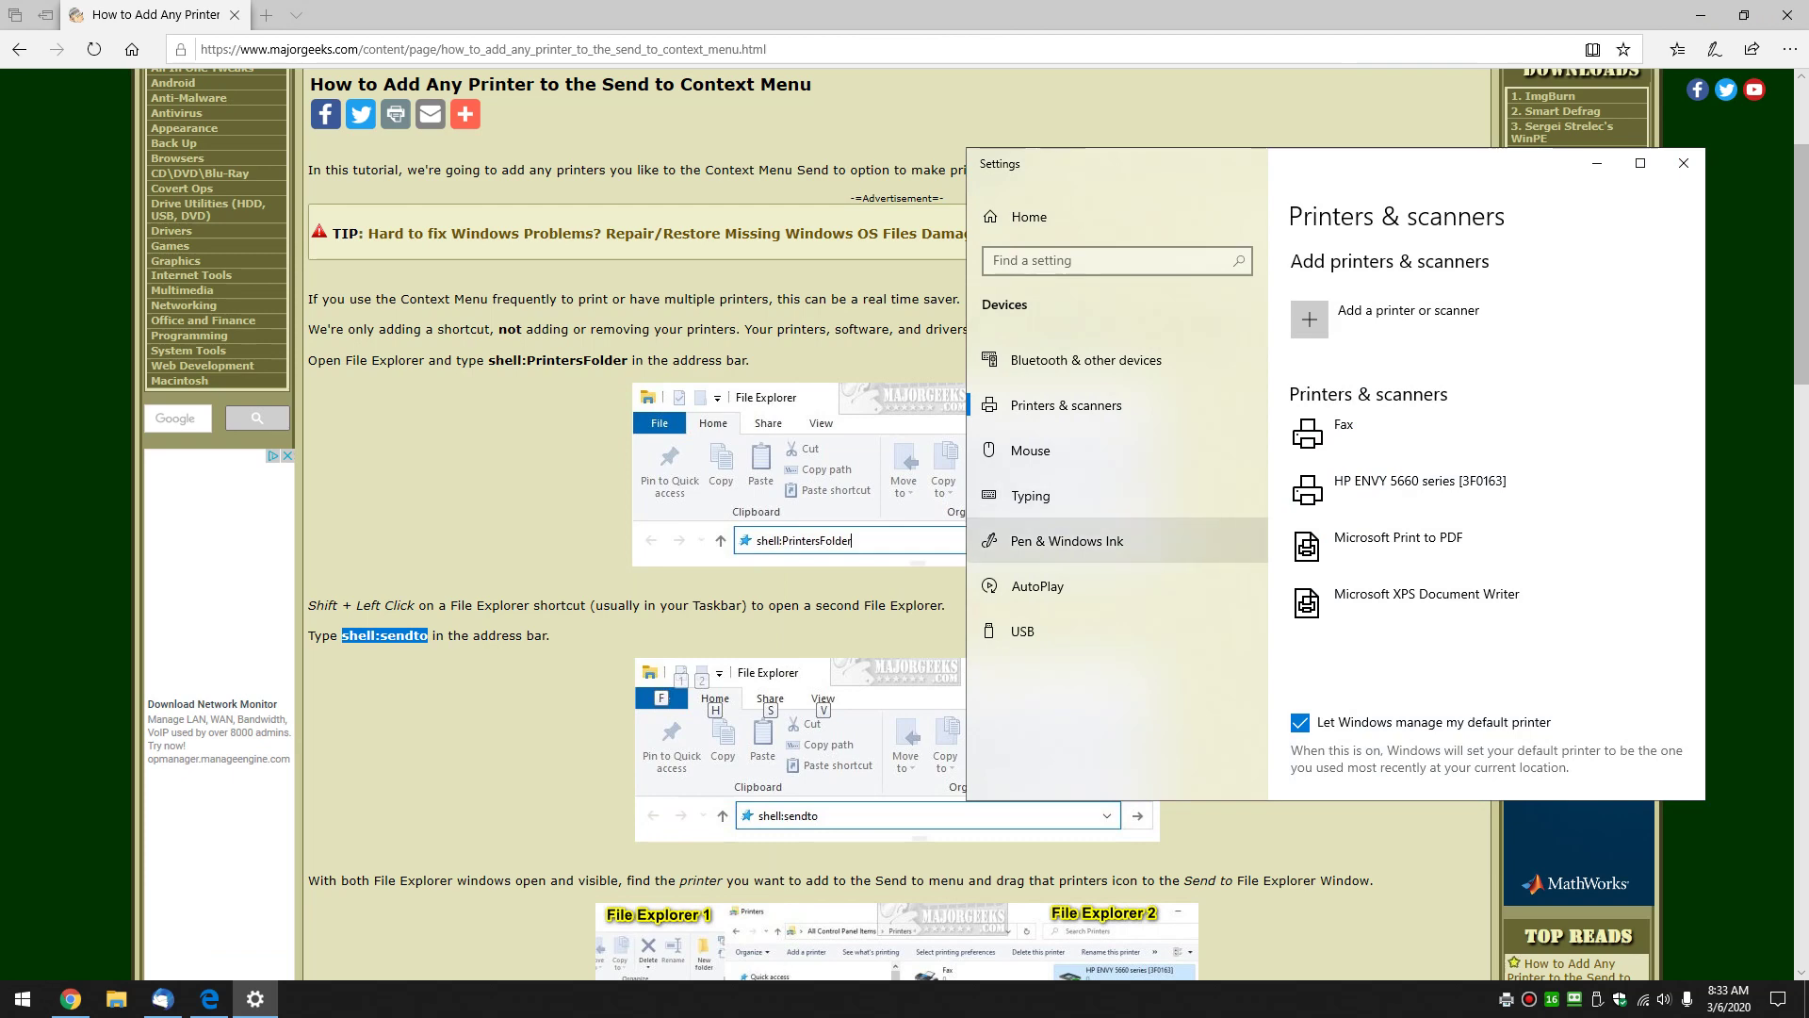
click(1420, 489)
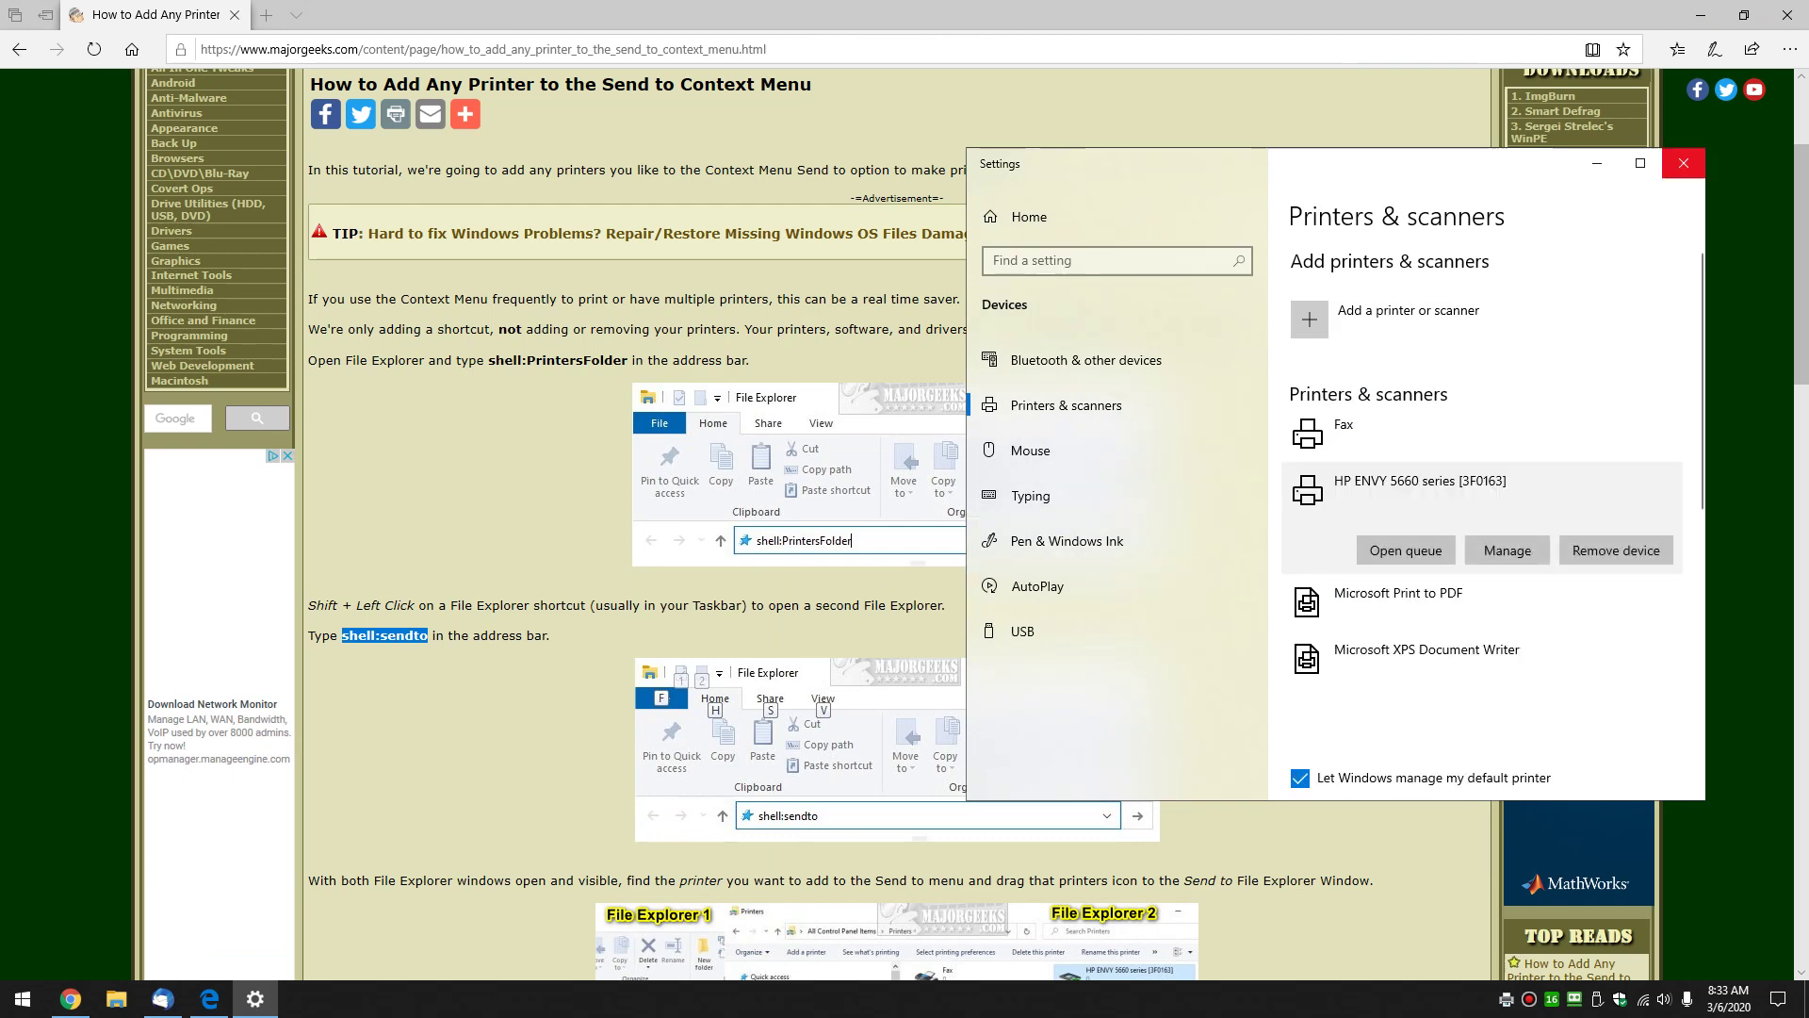
click(1683, 163)
scroll(906, 565, down, 3)
scroll(904, 566, down, 3)
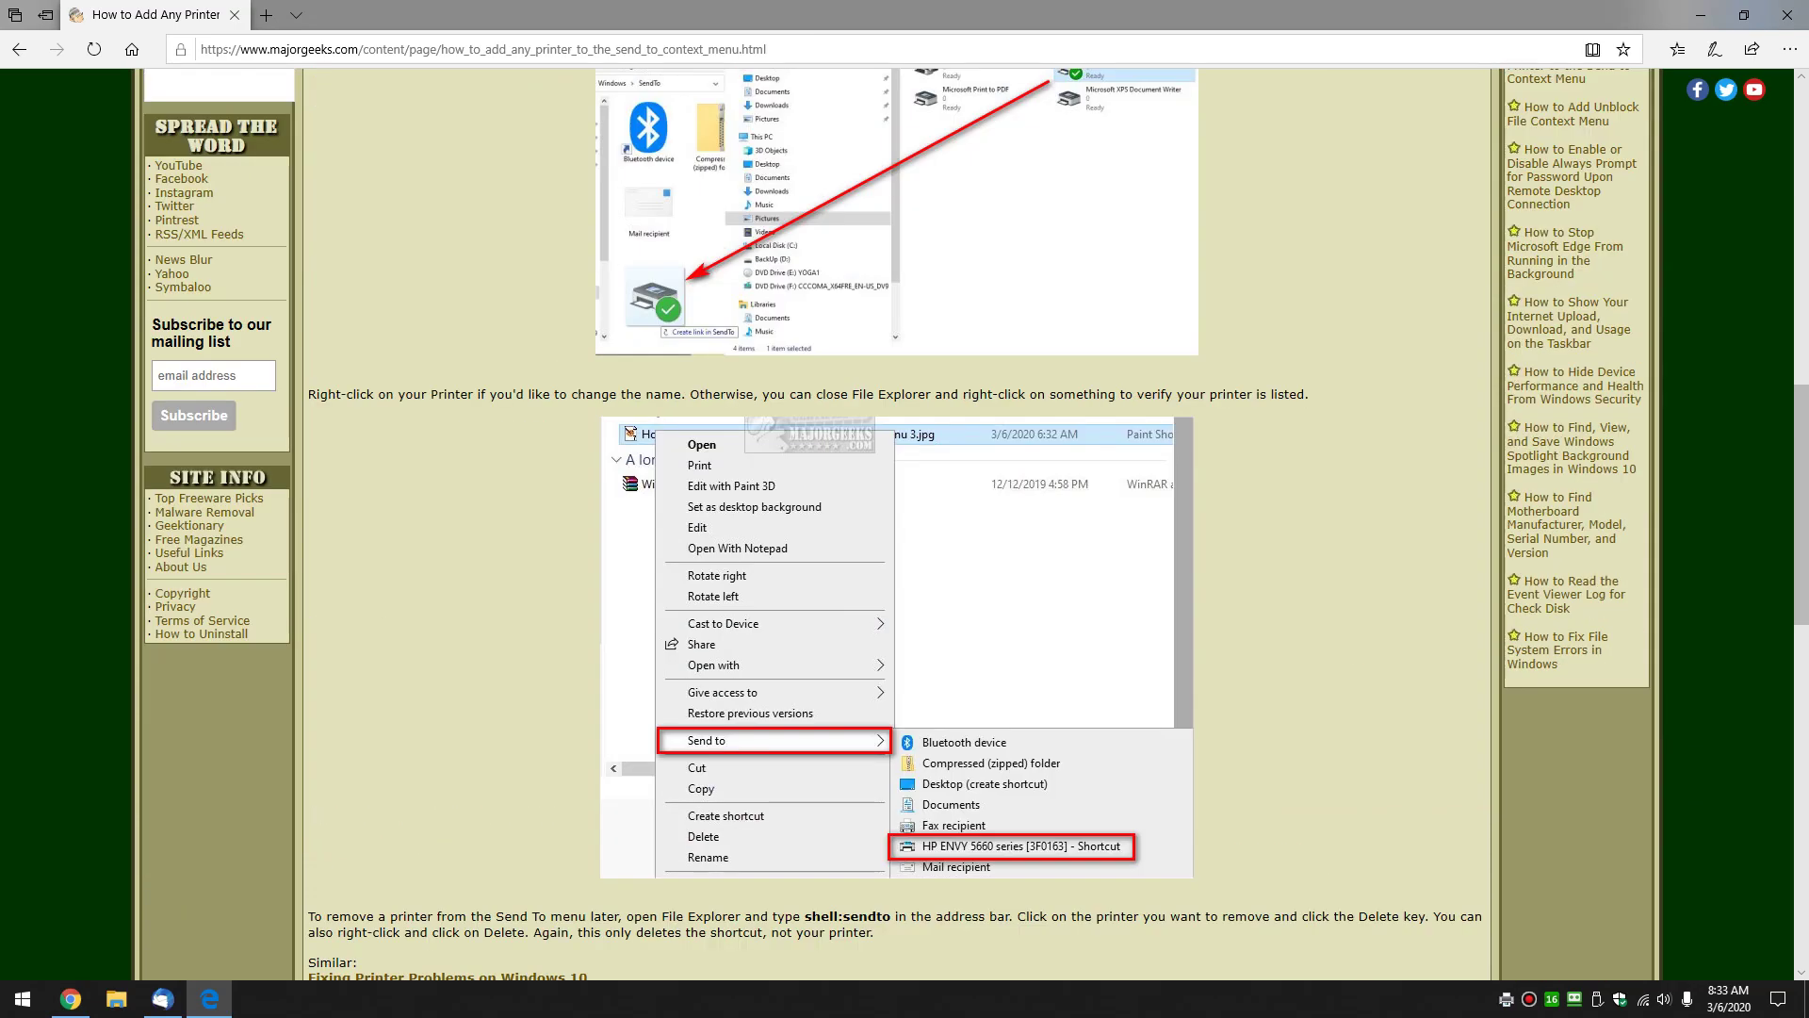
scroll(906, 567, down, 2)
scroll(905, 566, up, 6)
scroll(906, 567, up, 3)
scroll(905, 565, down, 3)
scroll(905, 566, down, 8)
scroll(905, 566, down, 2)
scroll(906, 565, down, 2)
Jump to the top of the MajorGeeks article and minimize Edge
key(Home)
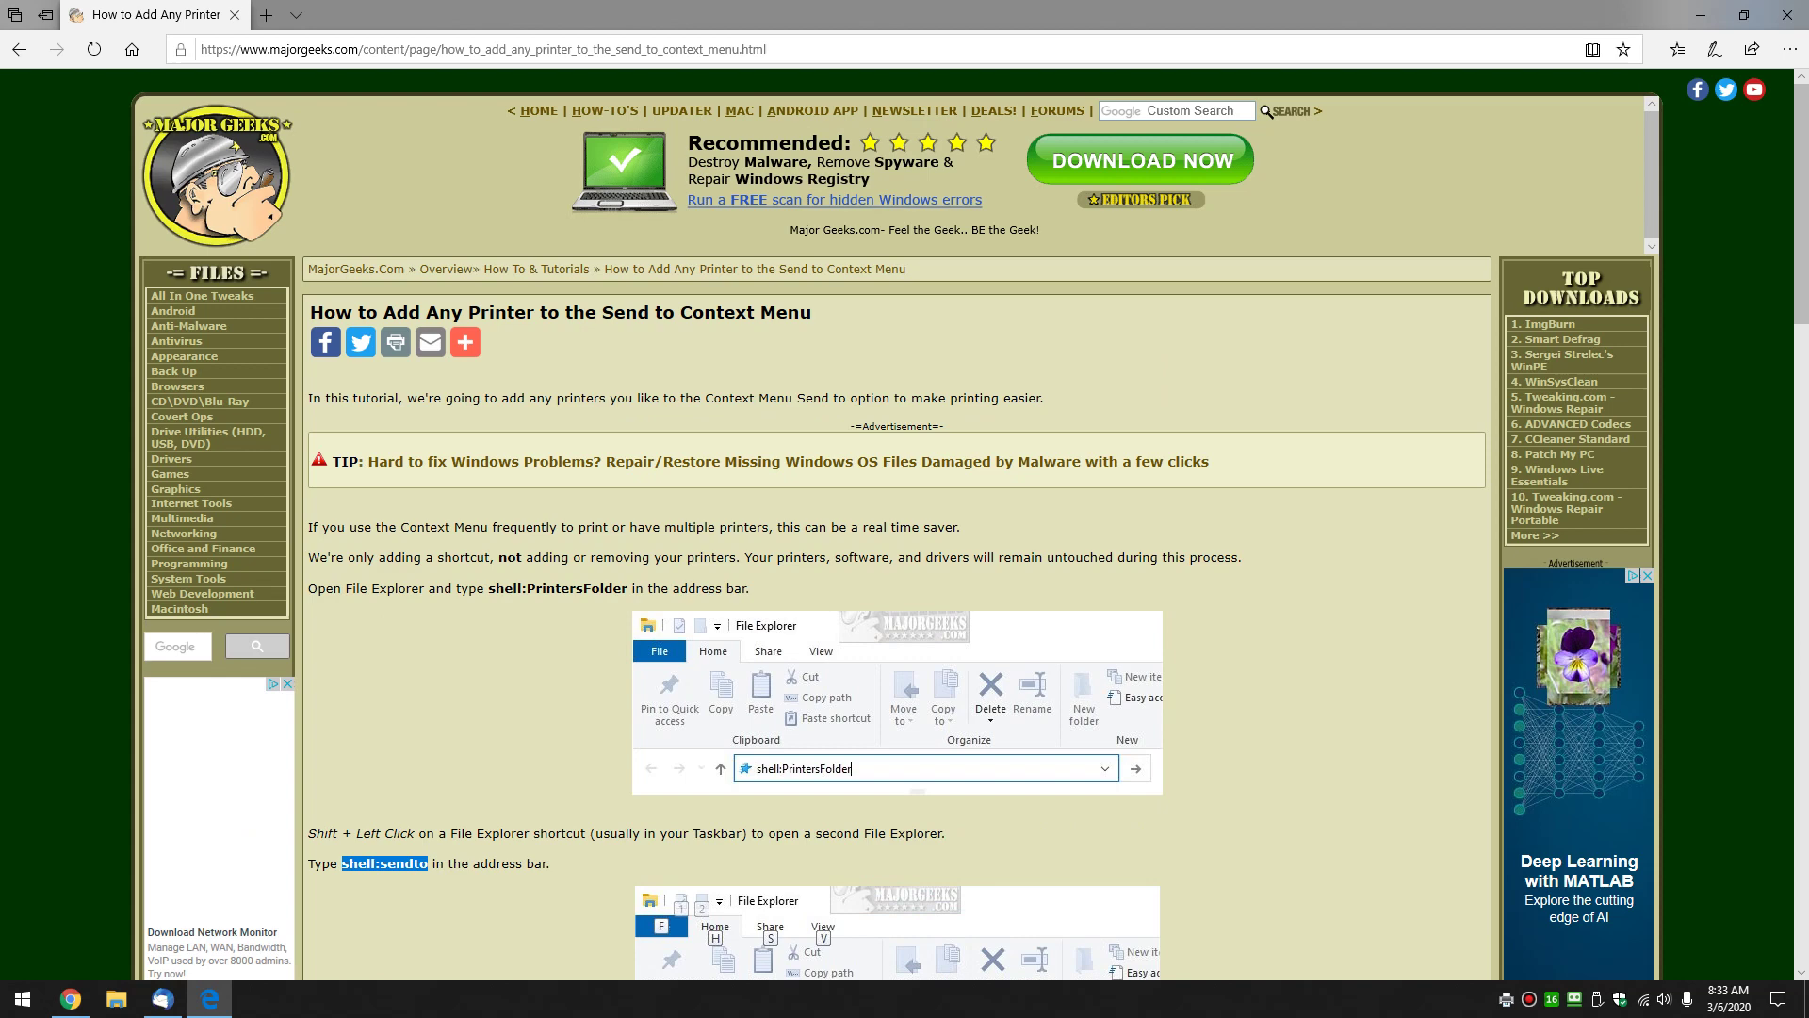
scroll(905, 565, down, 3)
scroll(905, 566, up, 3)
click(1678, 15)
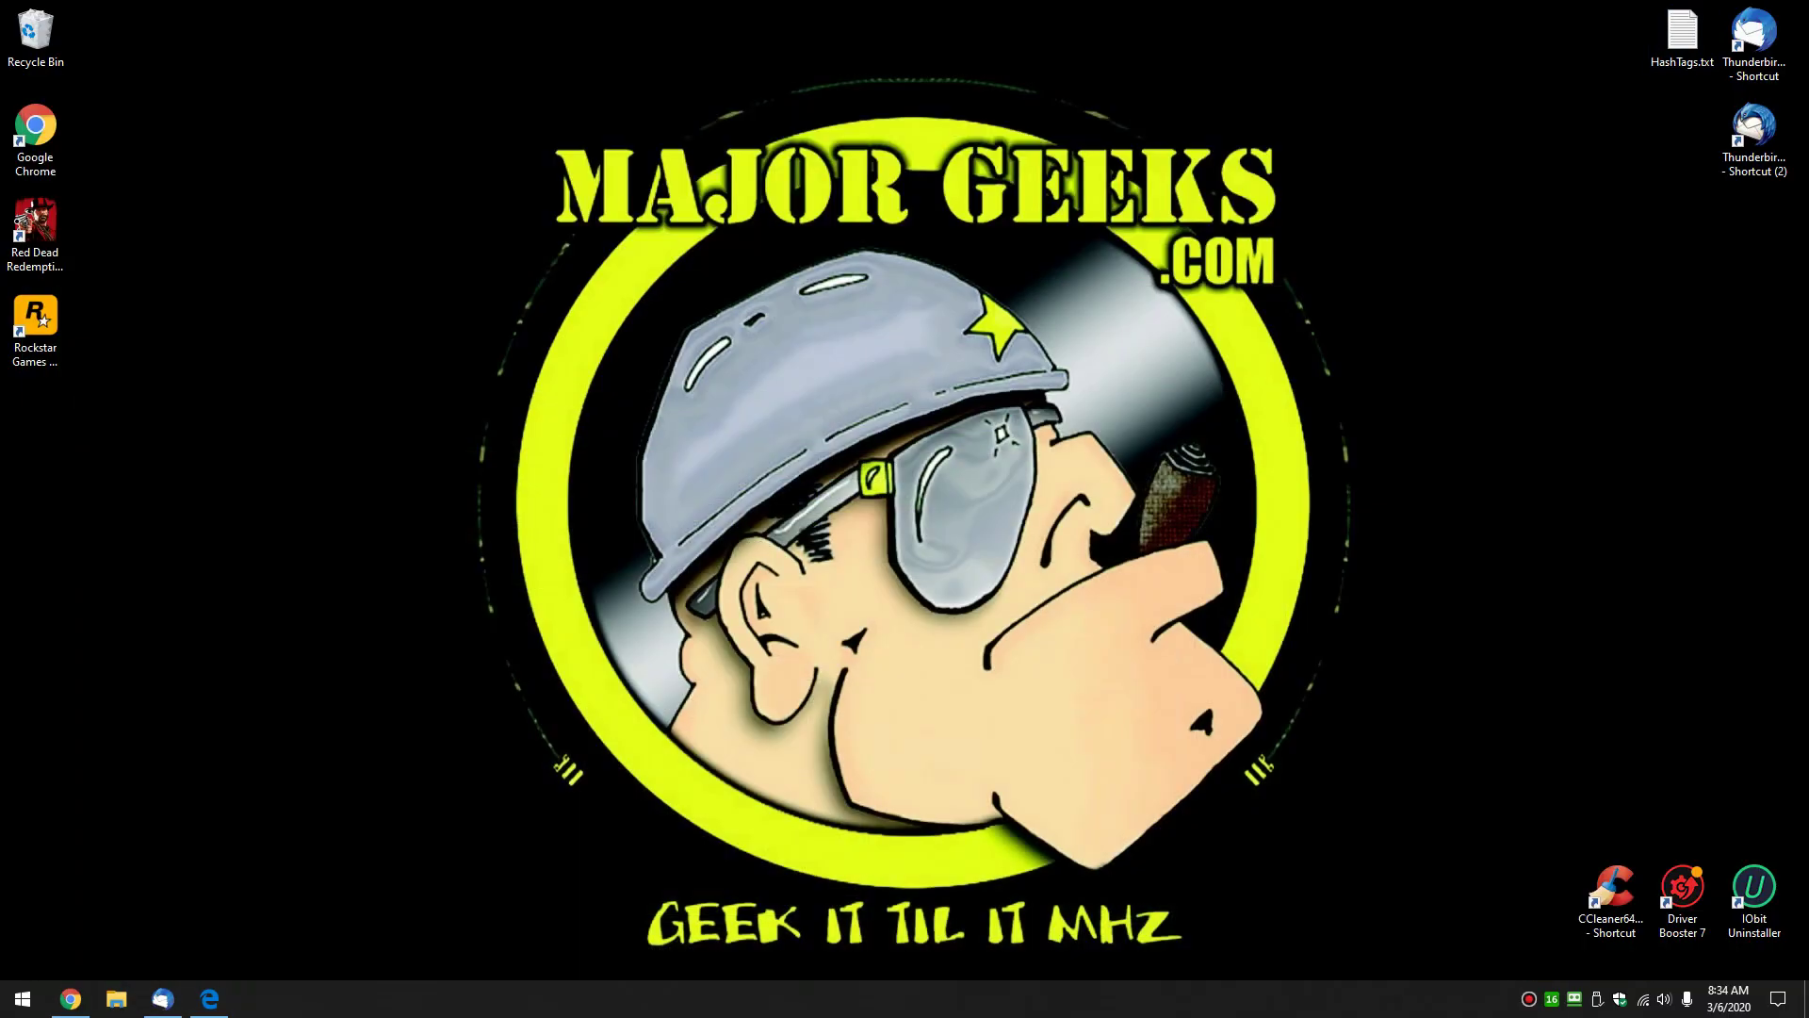